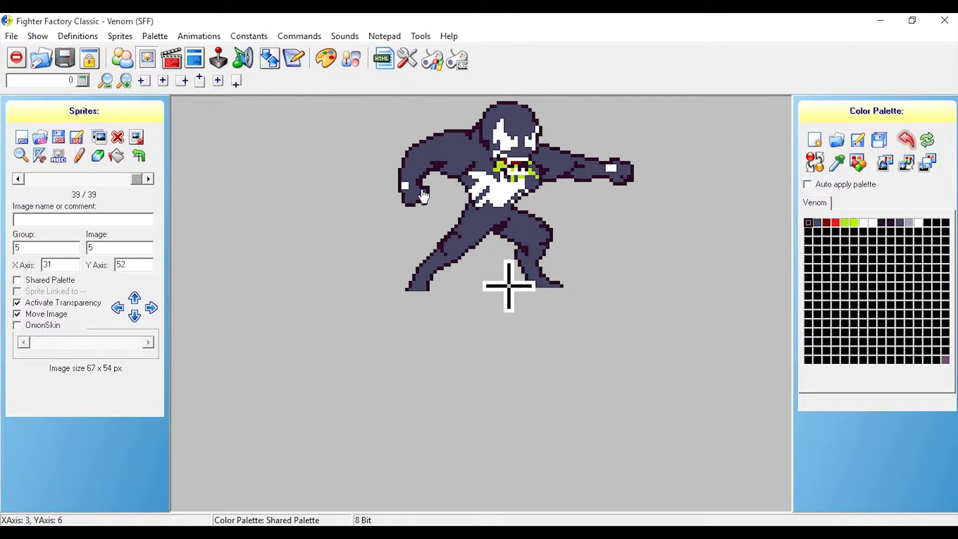
Look through the group 5 punch sprites at the end of the sprite list, images 0 to 5
left_click(18, 178)
left_click(18, 179)
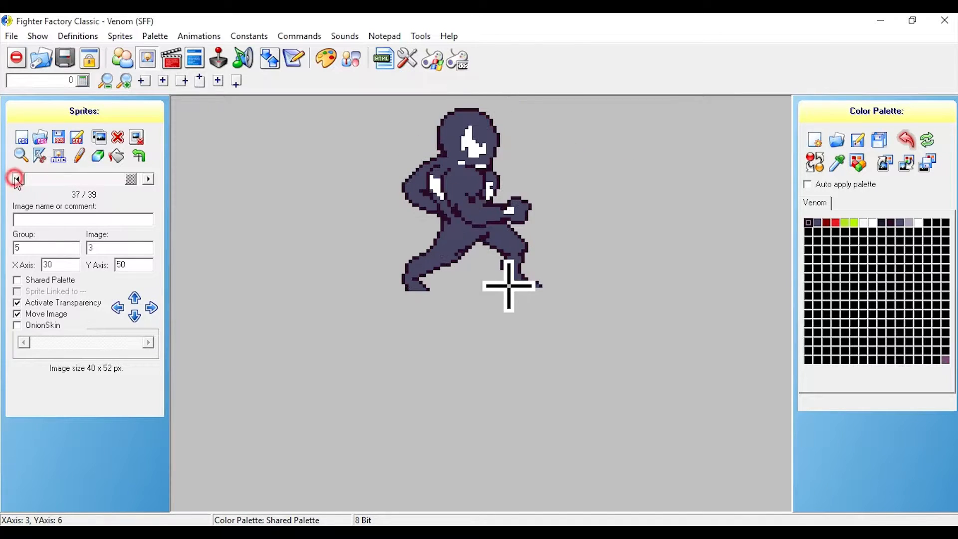
left_click(18, 179)
left_click(18, 178)
left_click(18, 178)
left_click(18, 179)
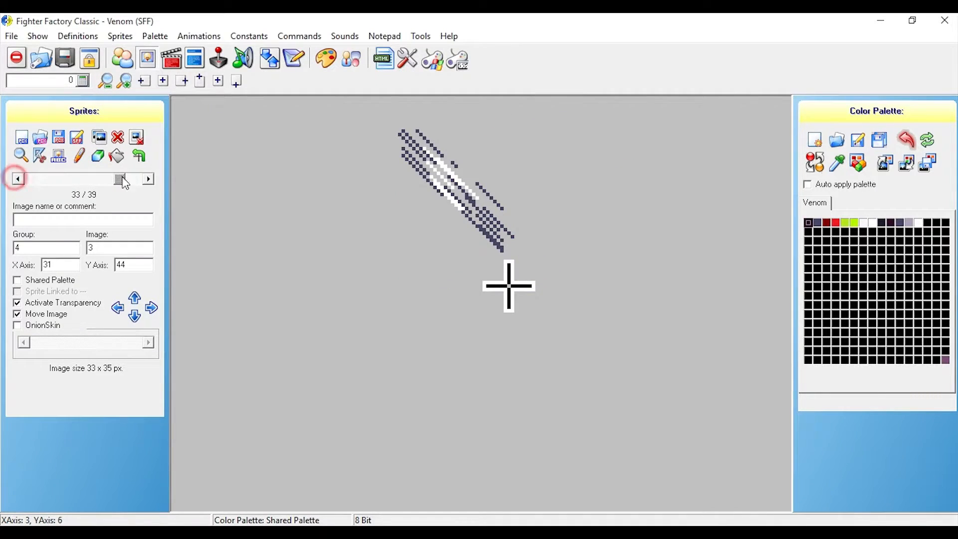
left_click(149, 179)
left_click(149, 179)
left_click(148, 178)
left_click(148, 179)
left_click(148, 179)
left_click(149, 178)
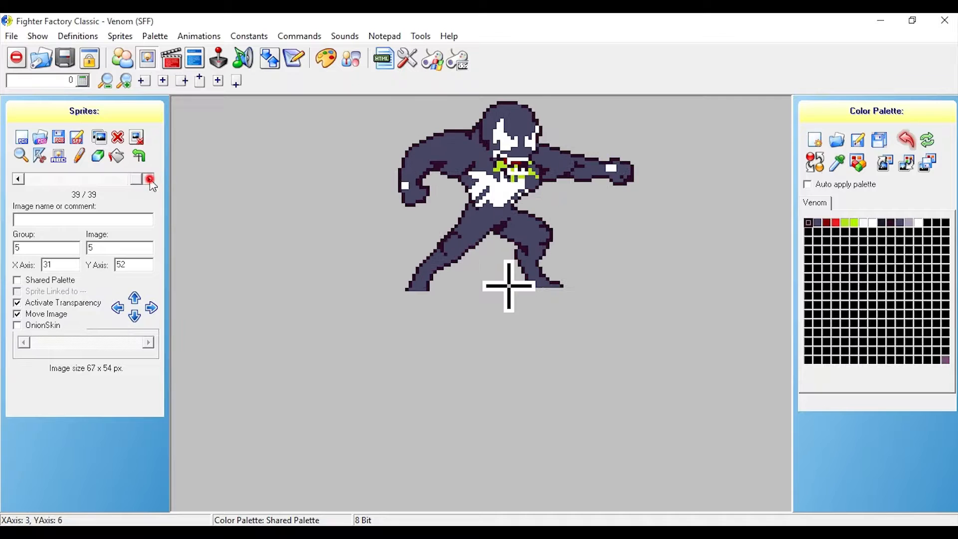
left_click(18, 178)
left_click(18, 179)
left_click(18, 179)
left_click(18, 179)
left_click(18, 178)
left_click(18, 178)
left_click(149, 178)
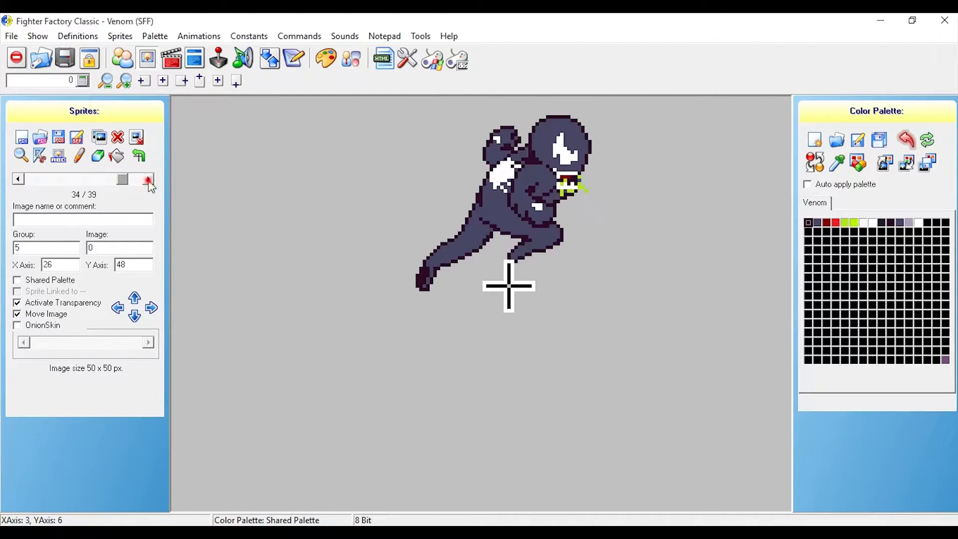
left_click(148, 178)
left_click(149, 178)
left_click(149, 179)
left_click(149, 179)
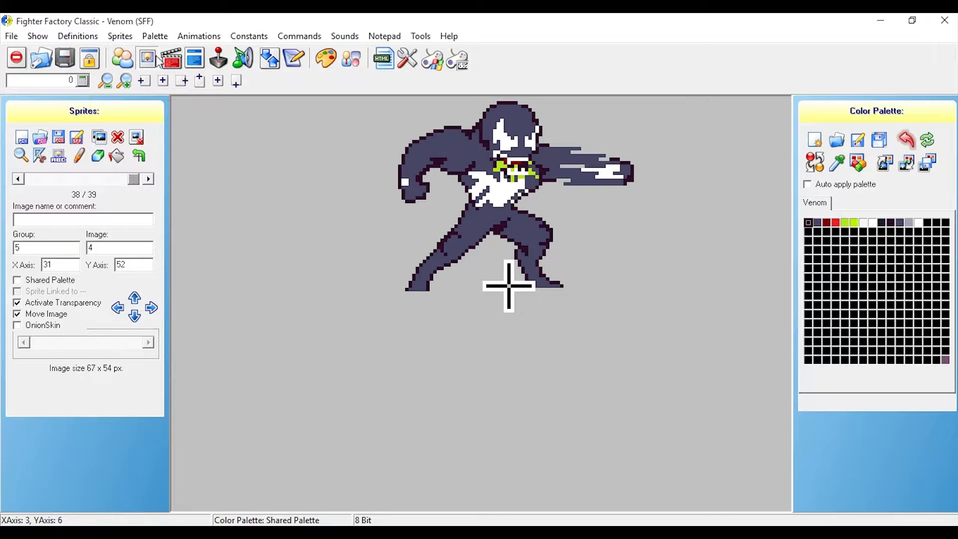
Bring up the Stand Light Punch animation, action 200, and list the sprites of group 5 for it
left_click(183, 58)
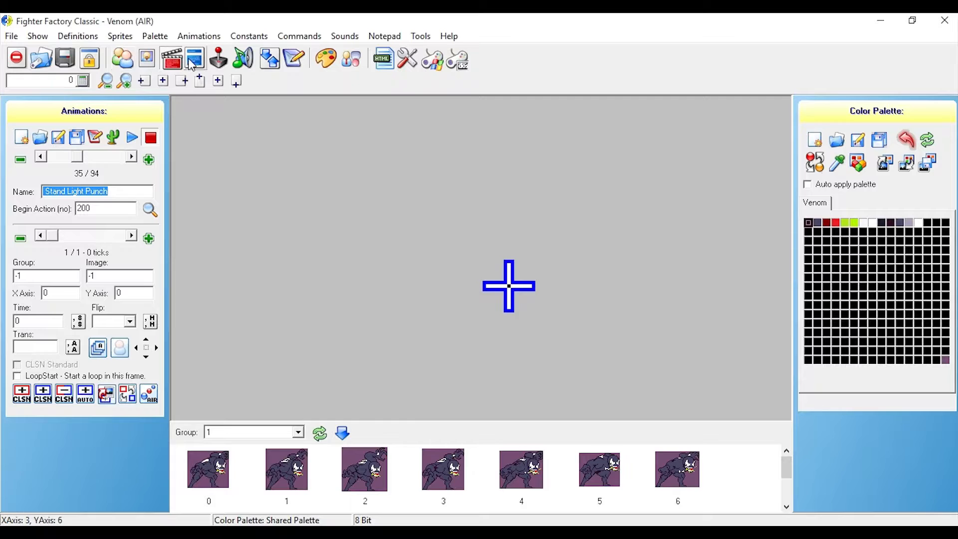
left_click(41, 157)
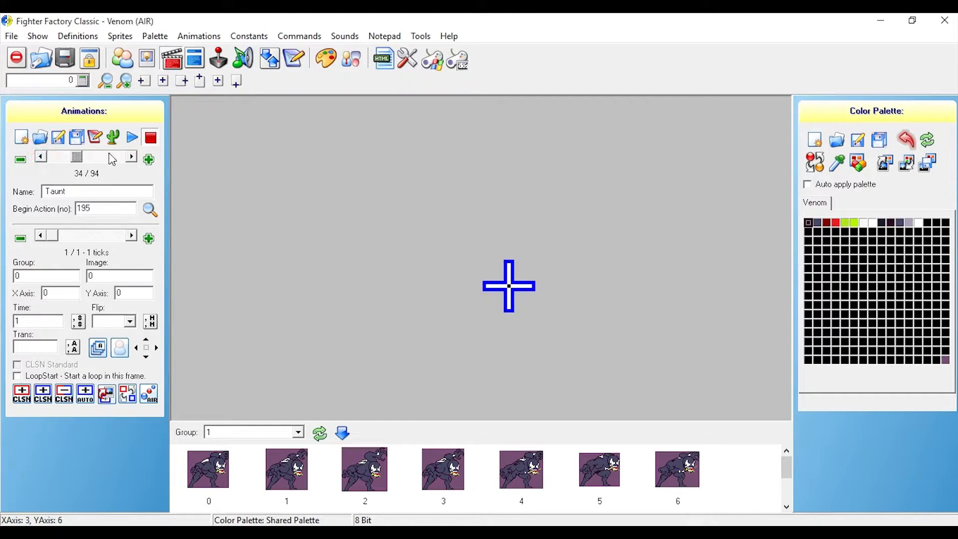
left_click(132, 158)
left_click_drag(112, 192, 57, 191)
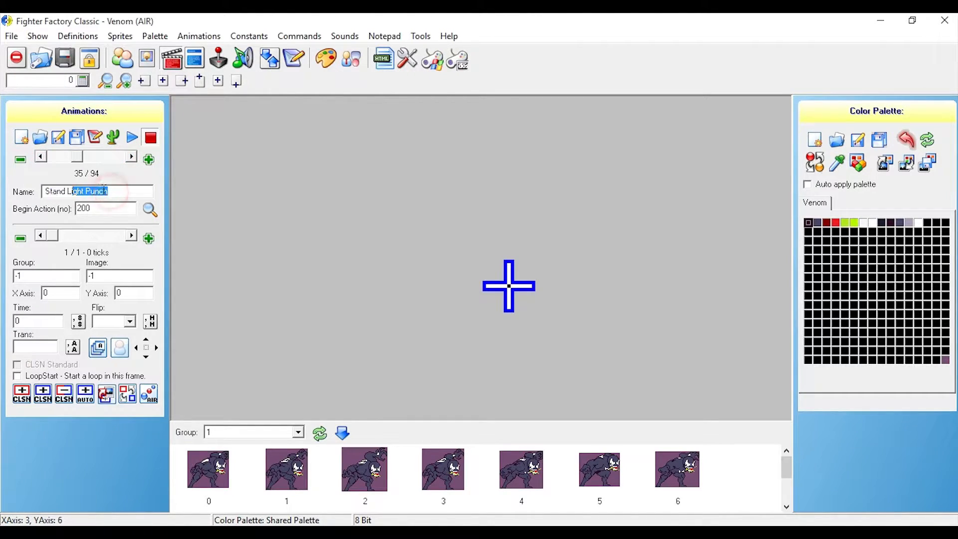
double_click(108, 208)
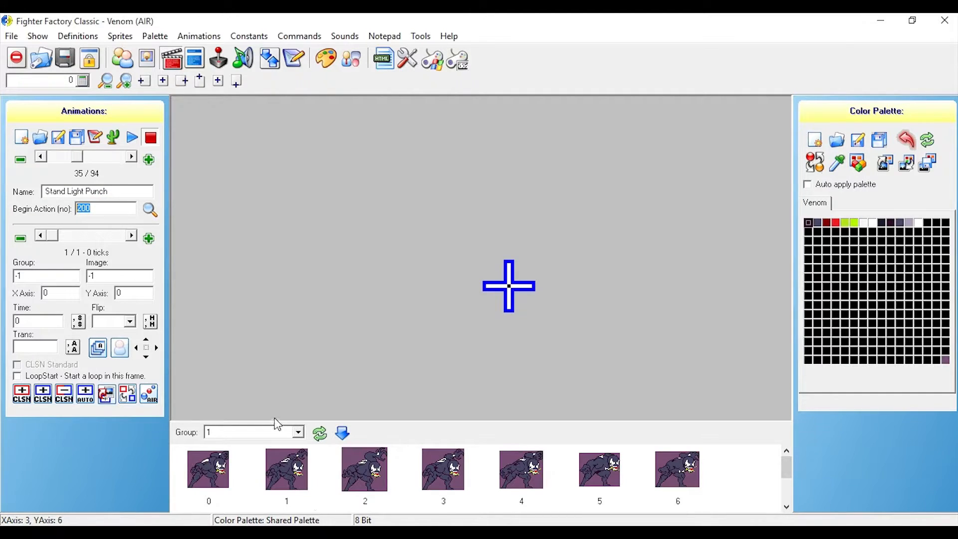
left_click(299, 432)
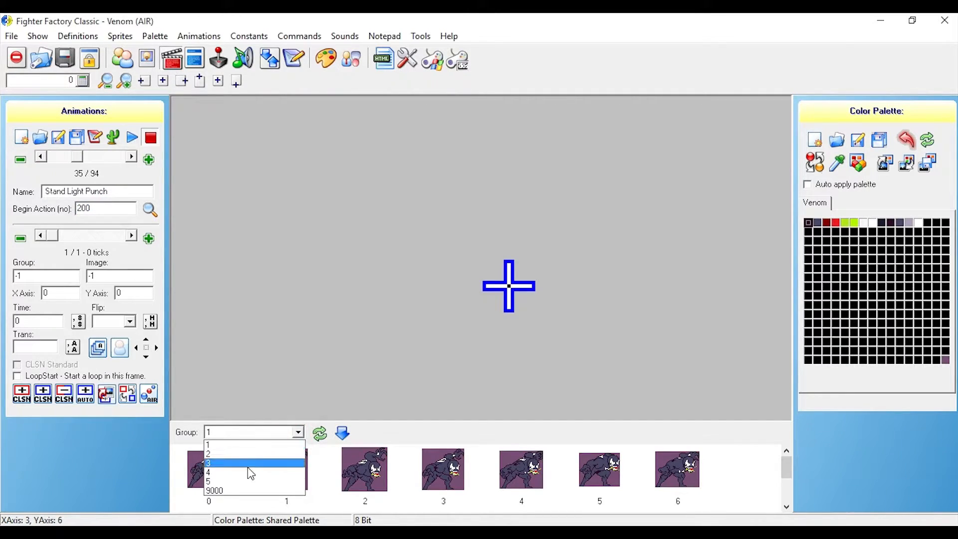
left_click(248, 481)
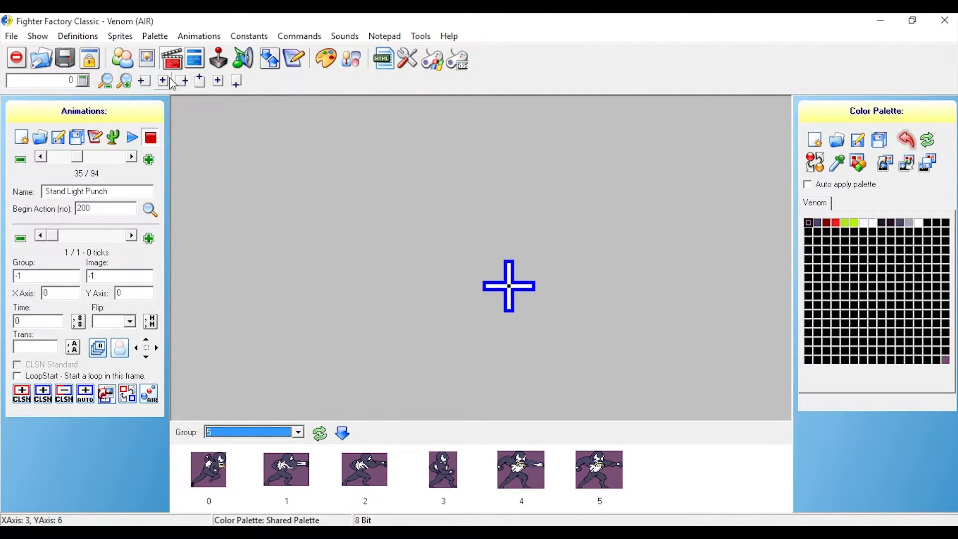
Add group 5 images 0, 4 and 5 as frames to Stand Light Punch and delete its blank first frame
left_click(198, 467)
right_click(194, 463)
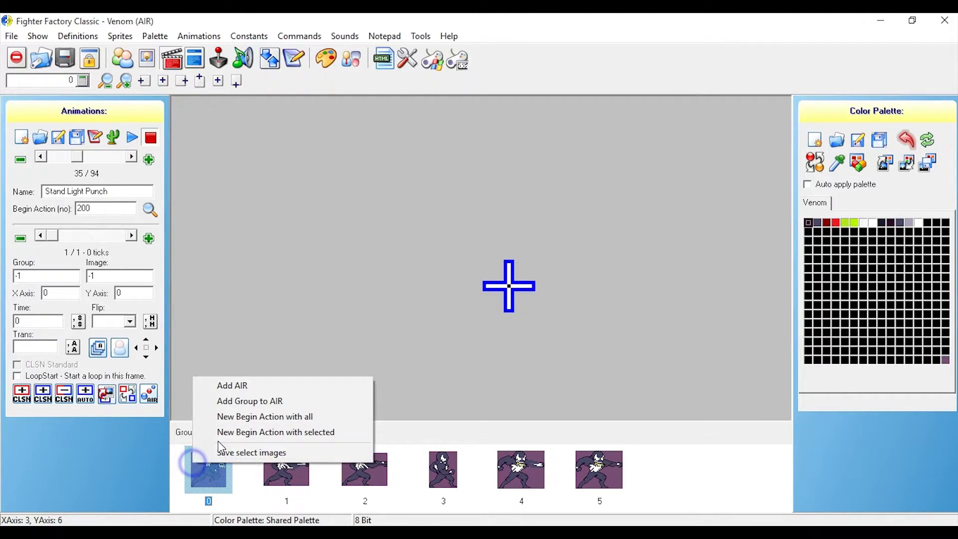
left_click(247, 385)
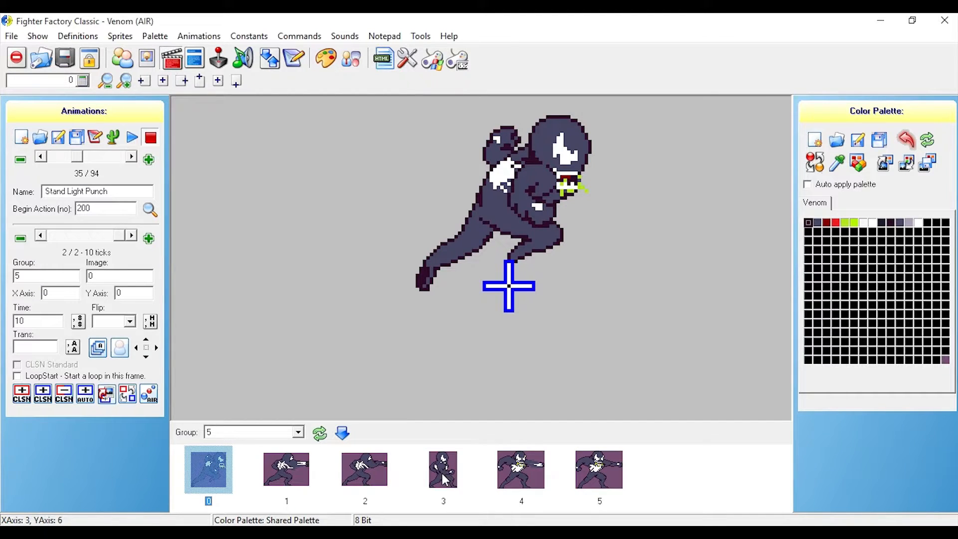
left_click(506, 476)
right_click(506, 476)
left_click(535, 391)
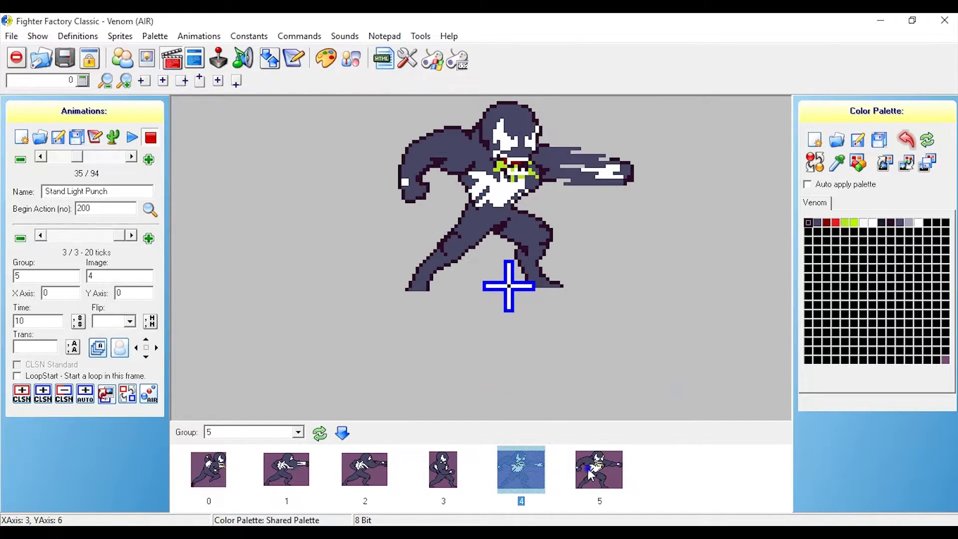
left_click(590, 472)
right_click(589, 472)
left_click(623, 394)
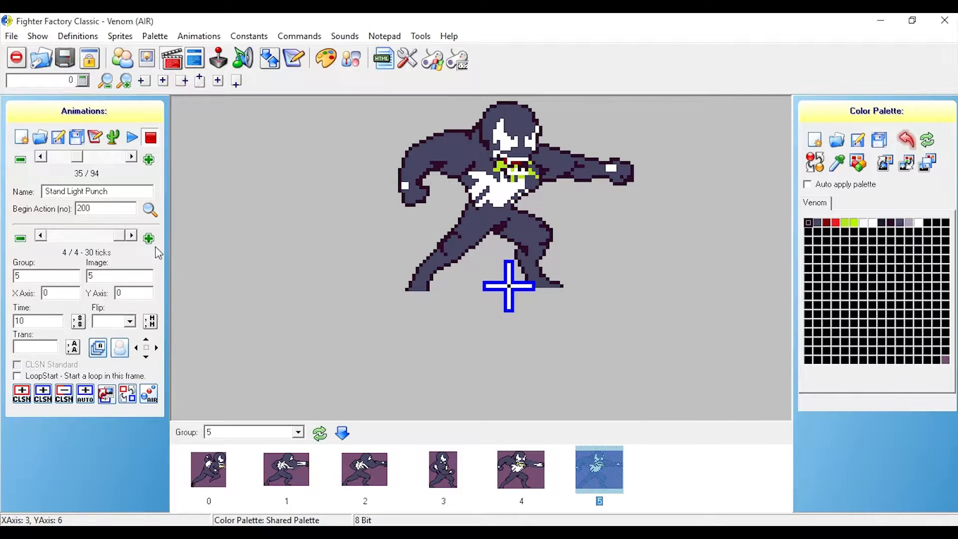
left_click_drag(119, 240, 52, 235)
left_click(21, 238)
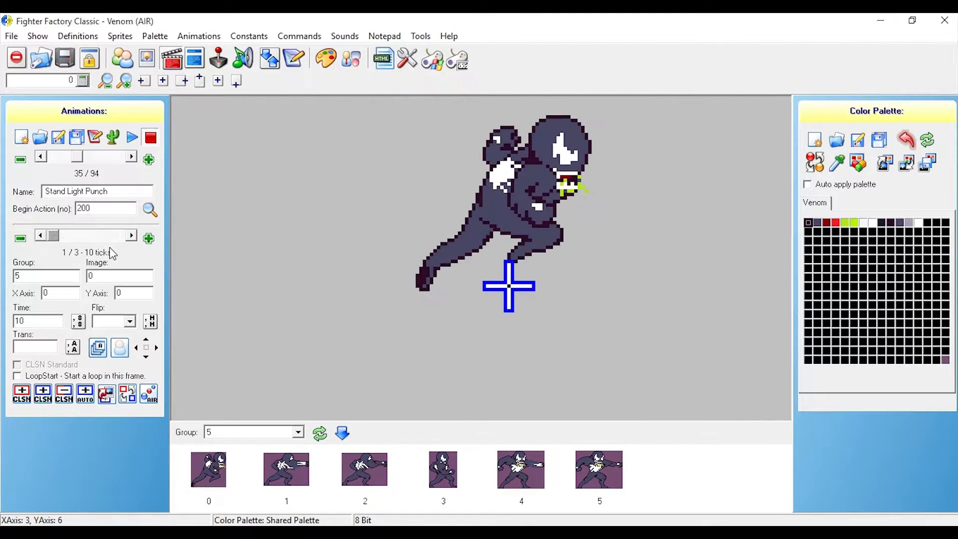
Set the time of all Stand Light Punch frames to 5 and play the animation briefly
left_click_drag(28, 320, 3, 330)
left_click(78, 321)
left_click(133, 139)
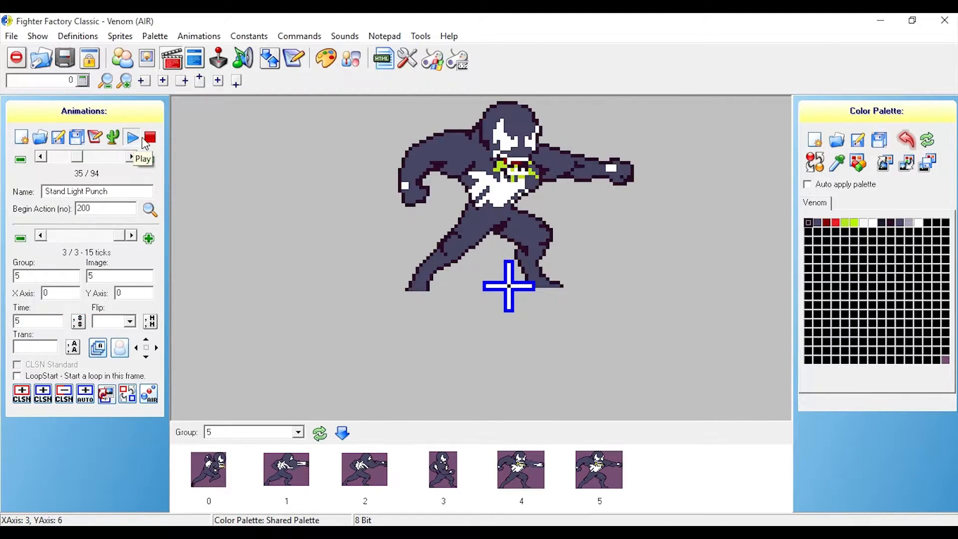
left_click(151, 138)
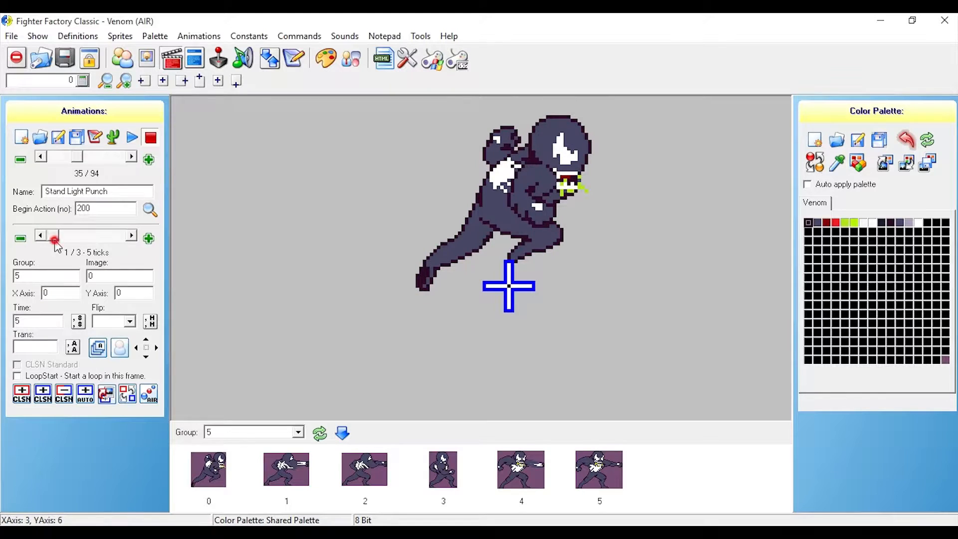
Add two blue CLSN boxes to frame 1, one over the head and torso and one over the trailing leg
left_click(43, 397)
left_click_drag(202, 120, 588, 270)
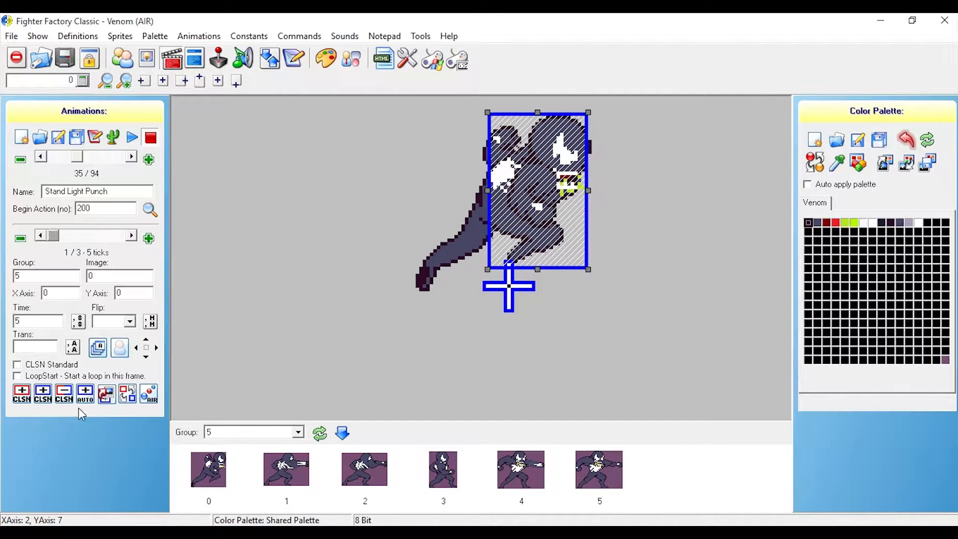
left_click(40, 396)
left_click_drag(191, 125, 441, 265)
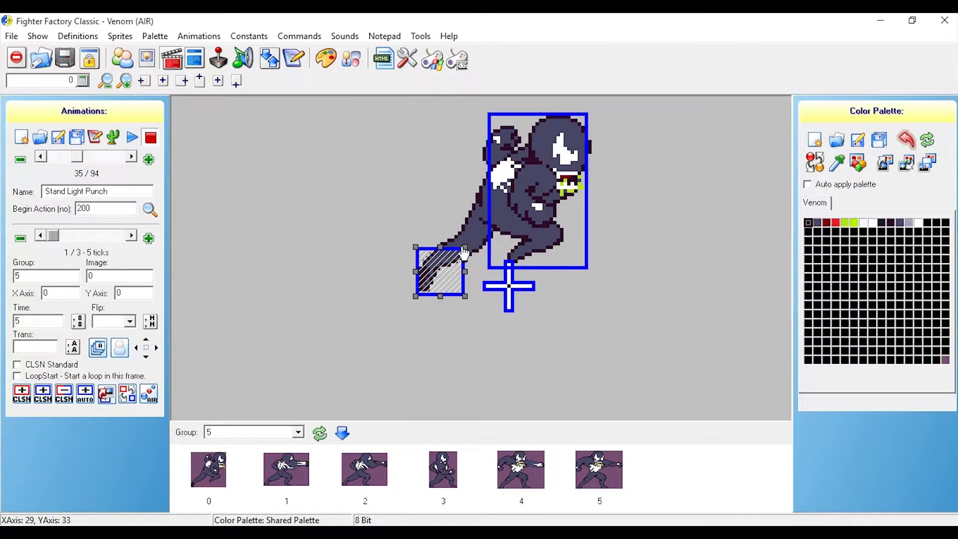
left_click_drag(465, 248, 503, 208)
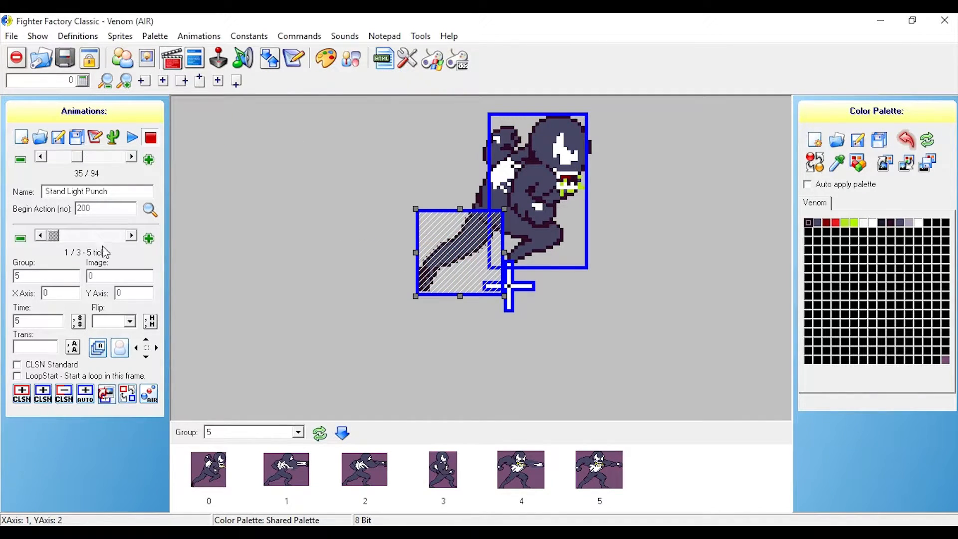
Add one blue CLSN box over the character's body, head to feet, in each of frames 2 and 3
left_click(131, 236)
left_click(40, 395)
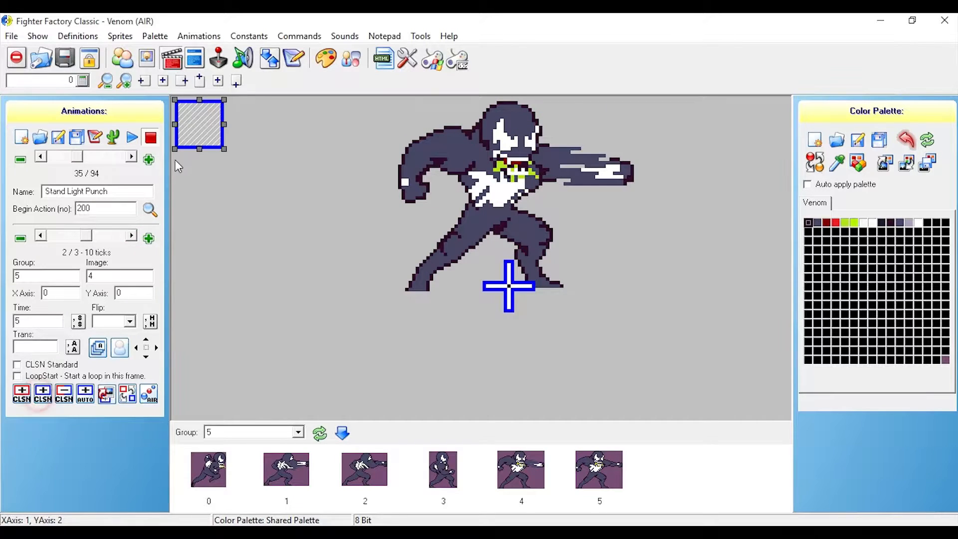
left_click_drag(186, 139, 439, 138)
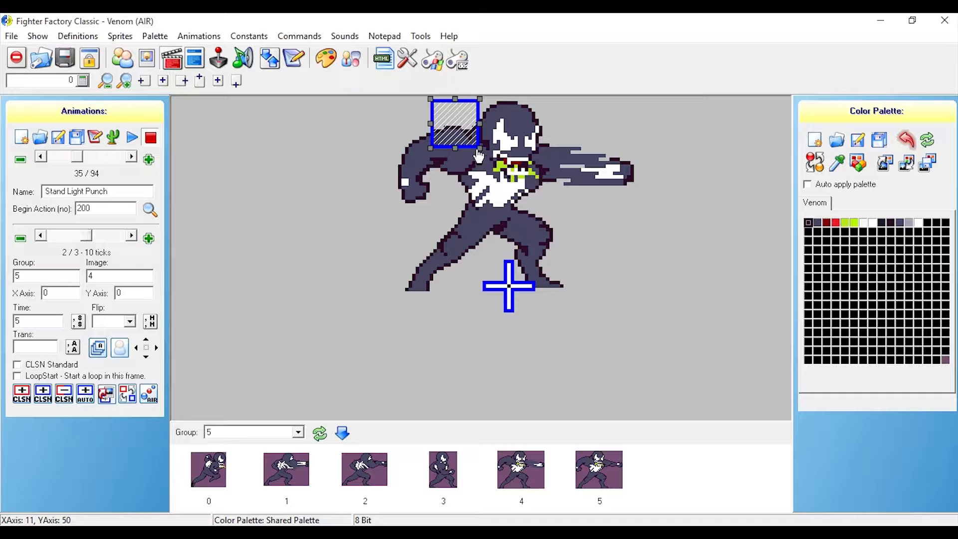
left_click_drag(478, 149, 545, 294)
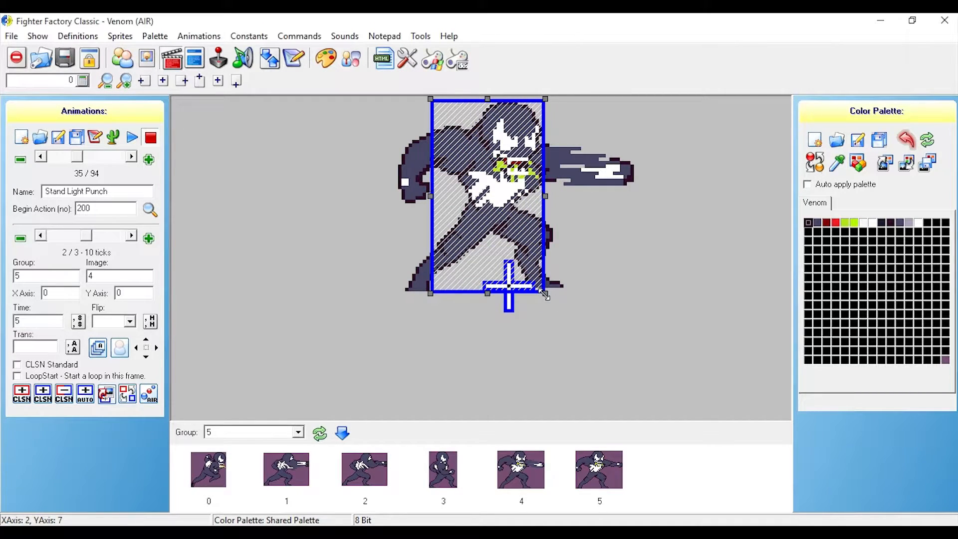
left_click(132, 236)
left_click(43, 393)
left_click_drag(199, 115, 561, 294)
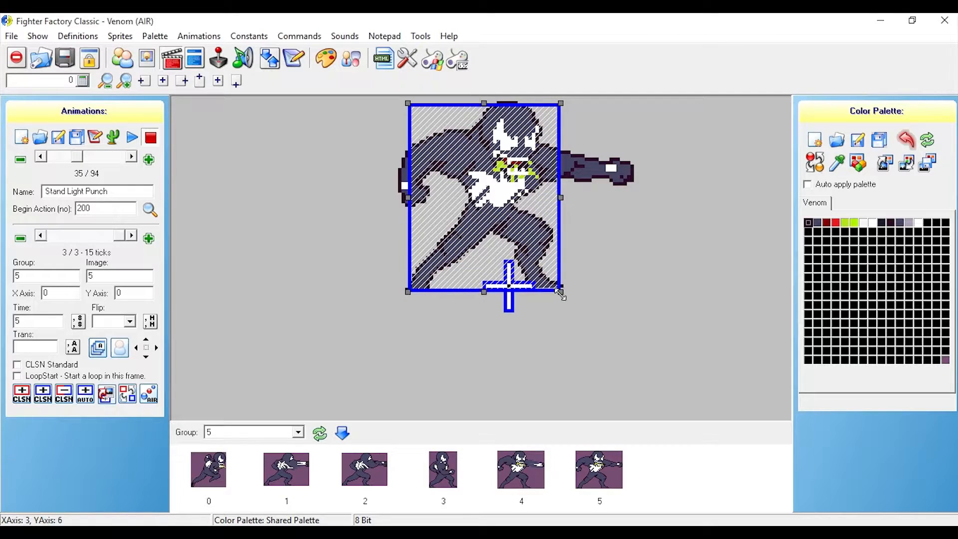
Add a red CLSN attack box over the outstretched punching arm in each of frames 2 and 3
left_click(41, 236)
left_click(41, 237)
left_click(131, 236)
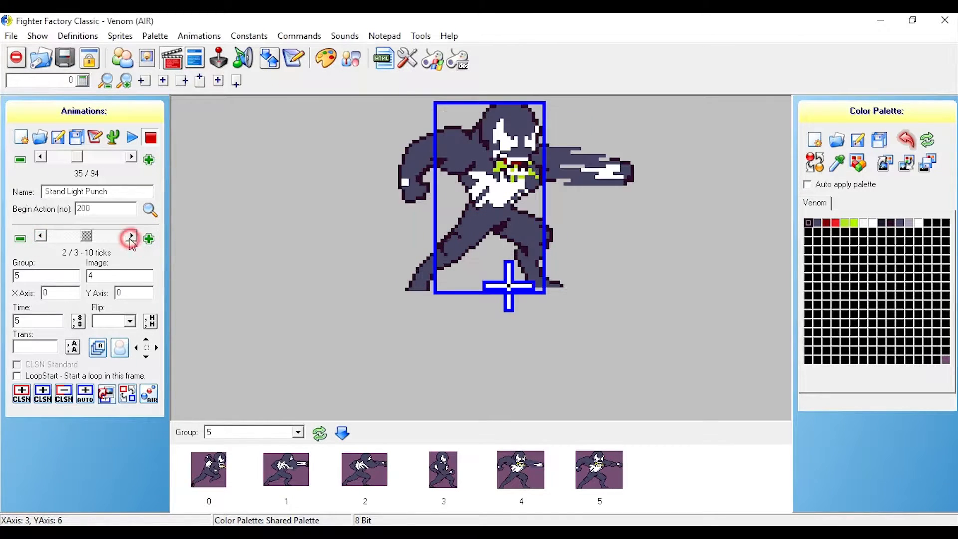
left_click(21, 393)
left_click_drag(188, 124, 633, 178)
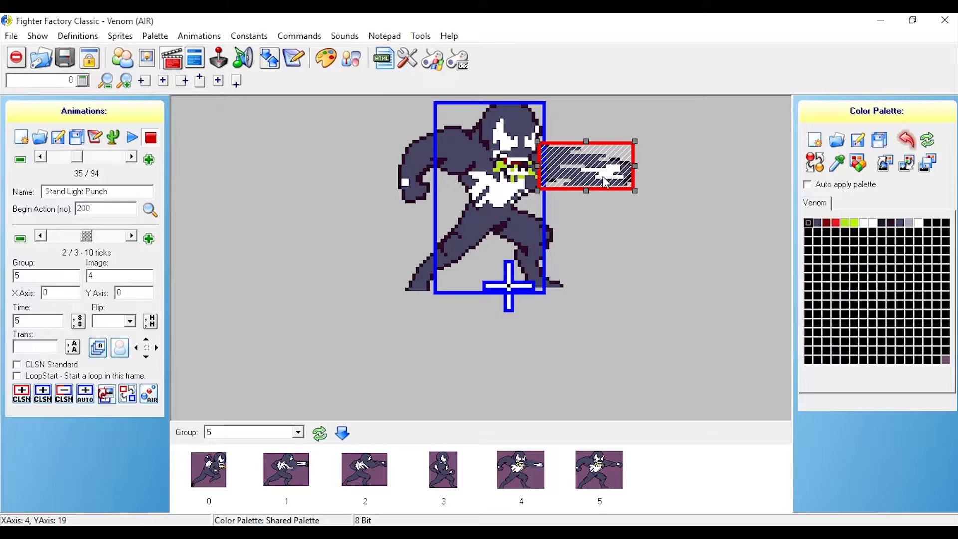
left_click(131, 236)
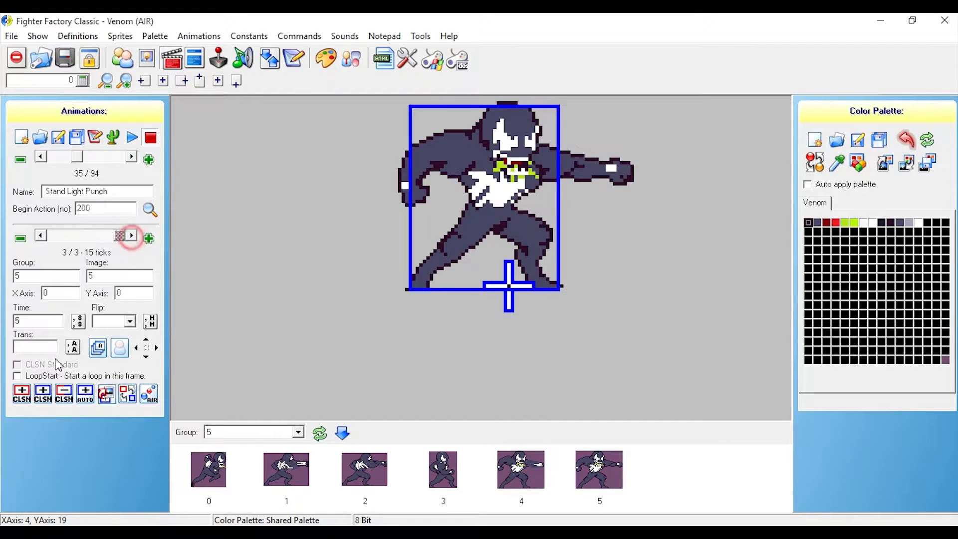
left_click(22, 393)
left_click_drag(185, 124, 619, 189)
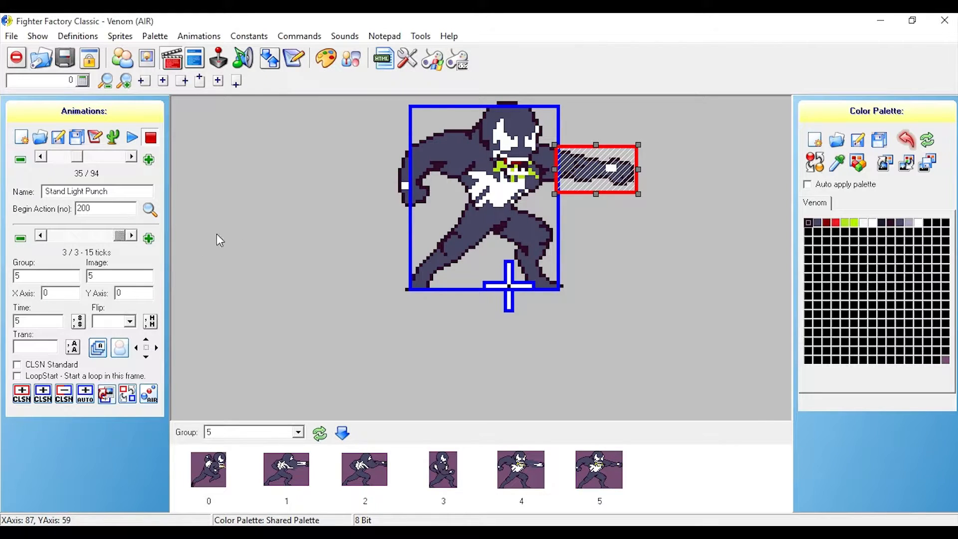
Return to frame 1 and play back the Stand Light Punch animation with its collision boxes
left_click(41, 235)
left_click(40, 235)
left_click(132, 138)
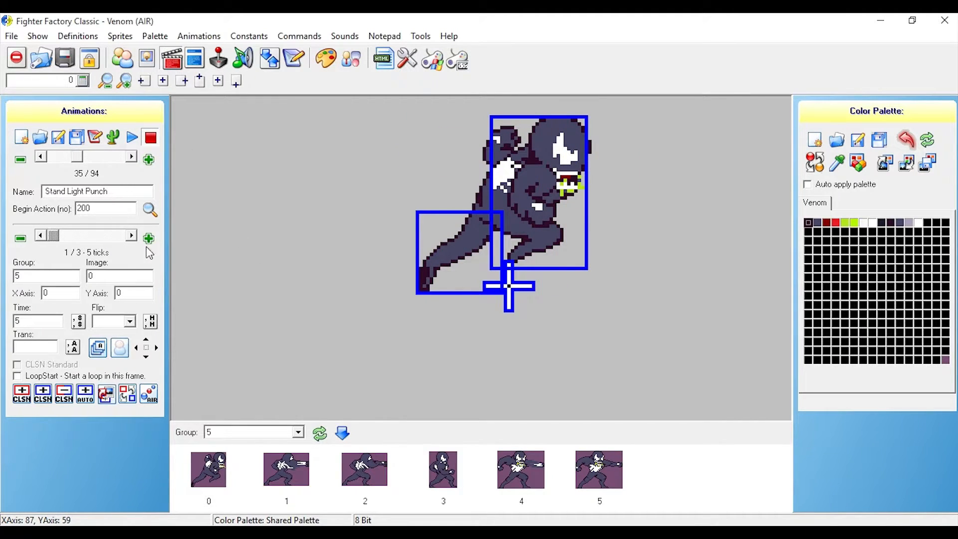
Compare the Standing Light Punch code under Statedef 200 in the constants with the Stand Light Punch command and its animation
left_click(195, 58)
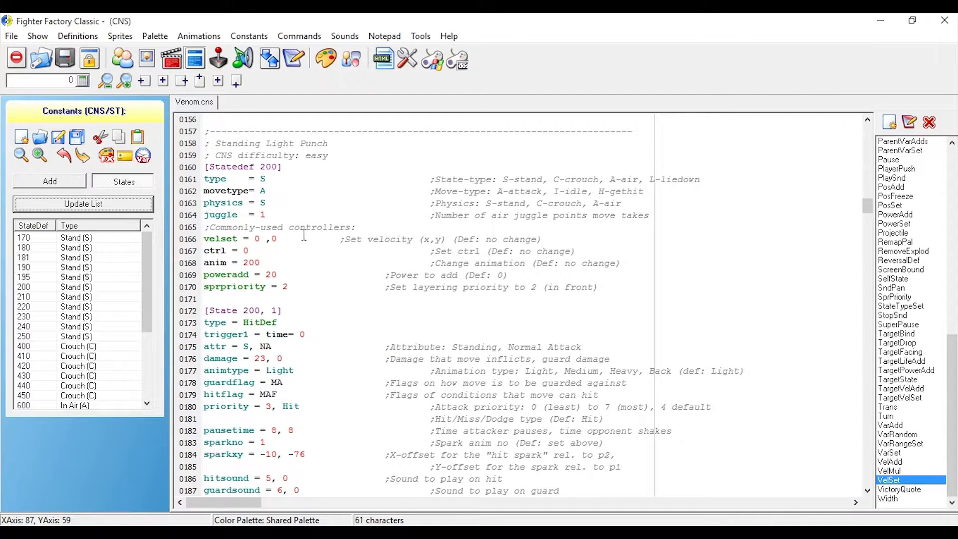
left_click(228, 66)
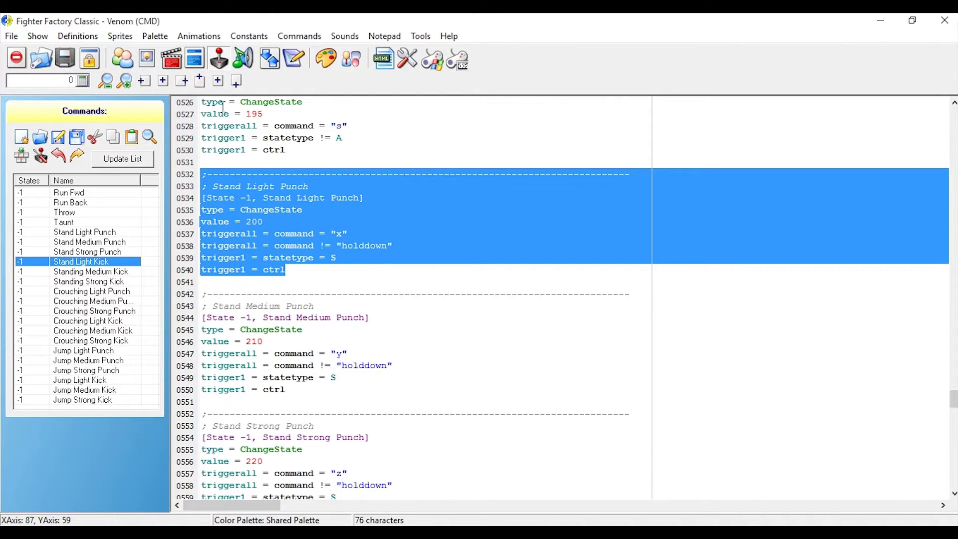
left_click(194, 59)
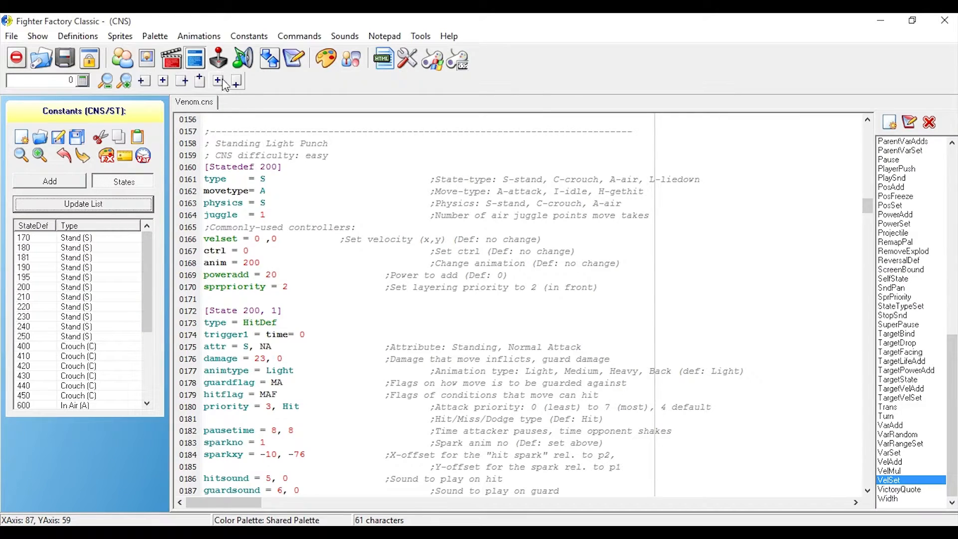
left_click(218, 58)
left_click(299, 248)
left_click(197, 60)
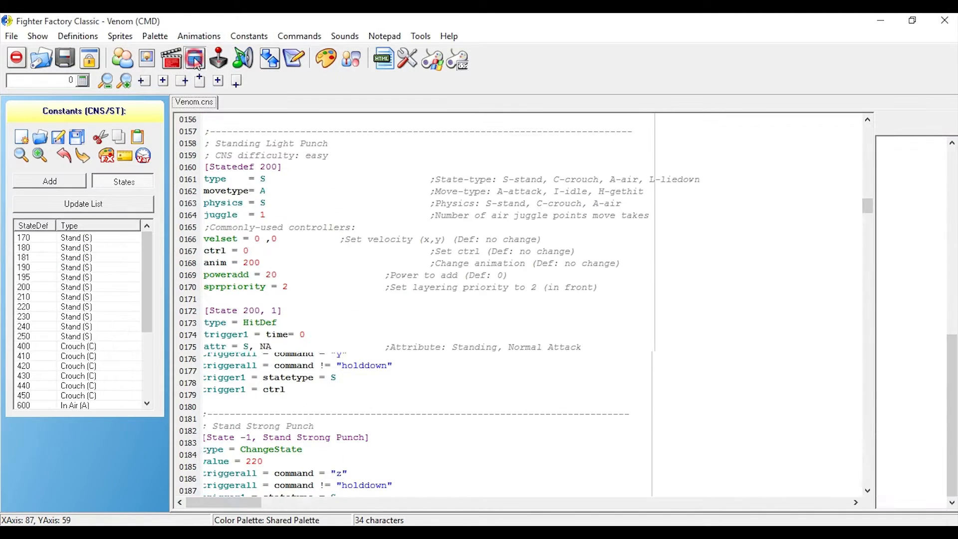
left_click(171, 58)
left_click(195, 59)
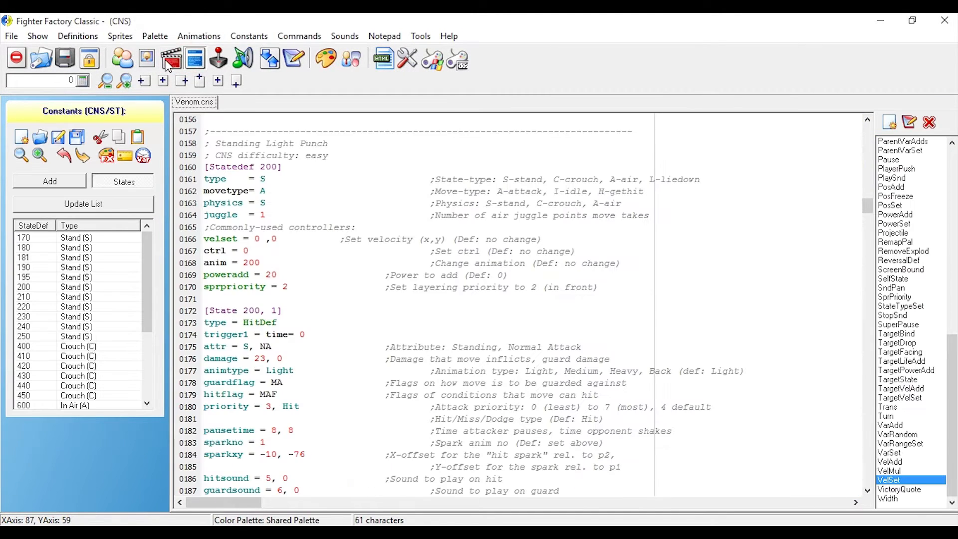
Browse the animations around Stand Light Punch, from Taunt (195) through the standing punches and kicks, to compare their action numbers
left_click(171, 63)
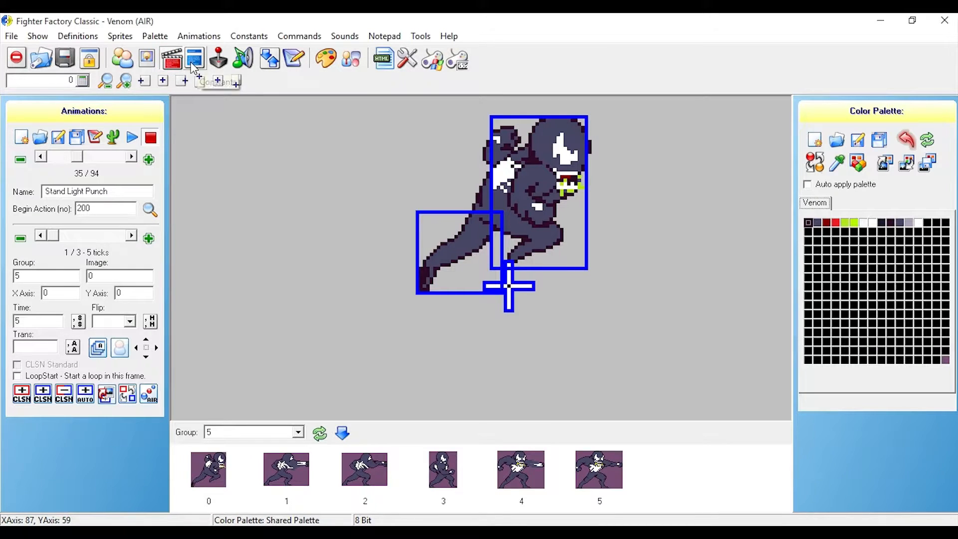
left_click(190, 66)
left_click(171, 60)
left_click(41, 158)
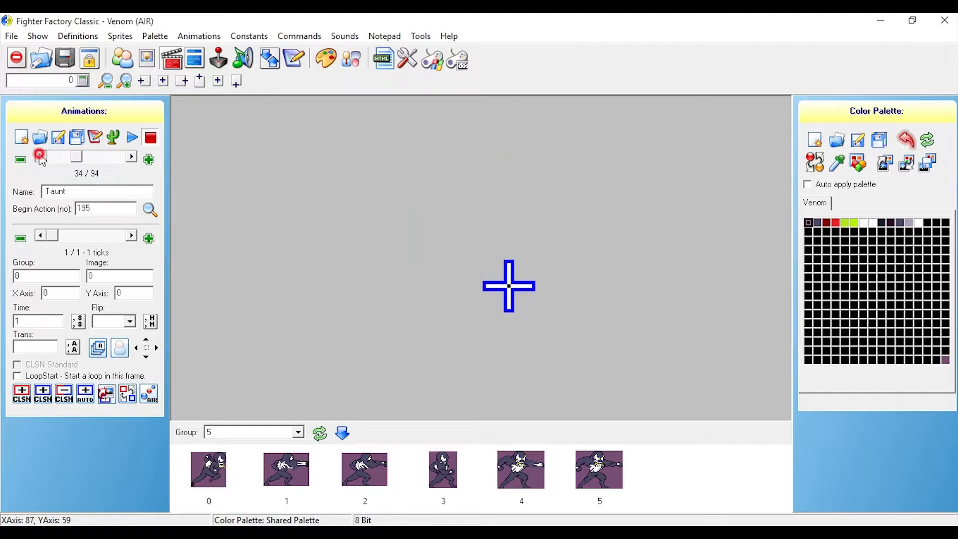
left_click(131, 157)
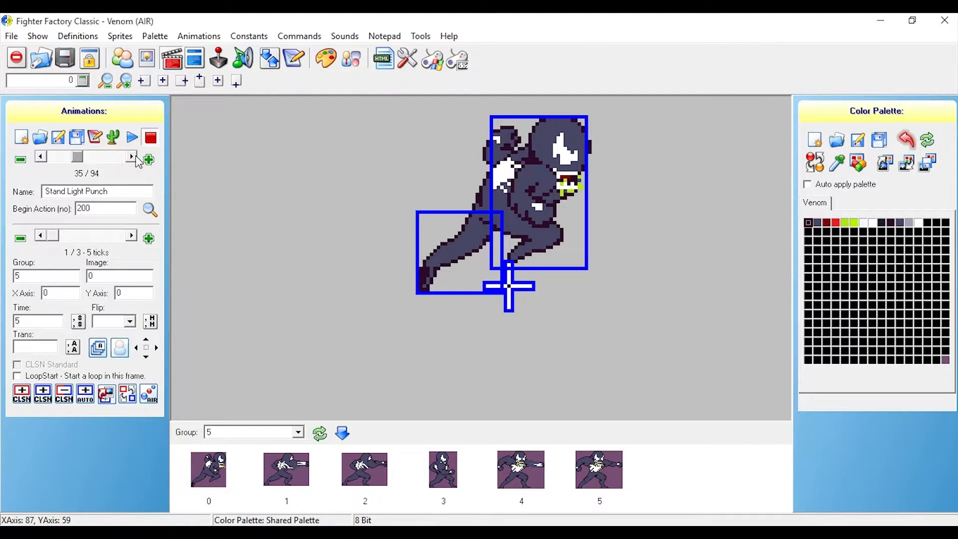
left_click(134, 157)
left_click(132, 157)
left_click(132, 157)
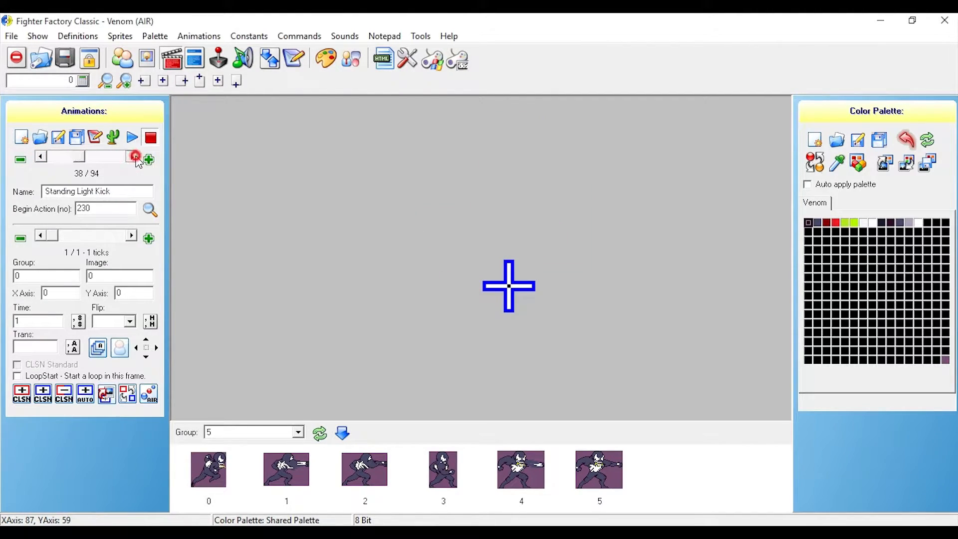
left_click(132, 157)
left_click(133, 157)
left_click(44, 157)
left_click(44, 157)
left_click(44, 157)
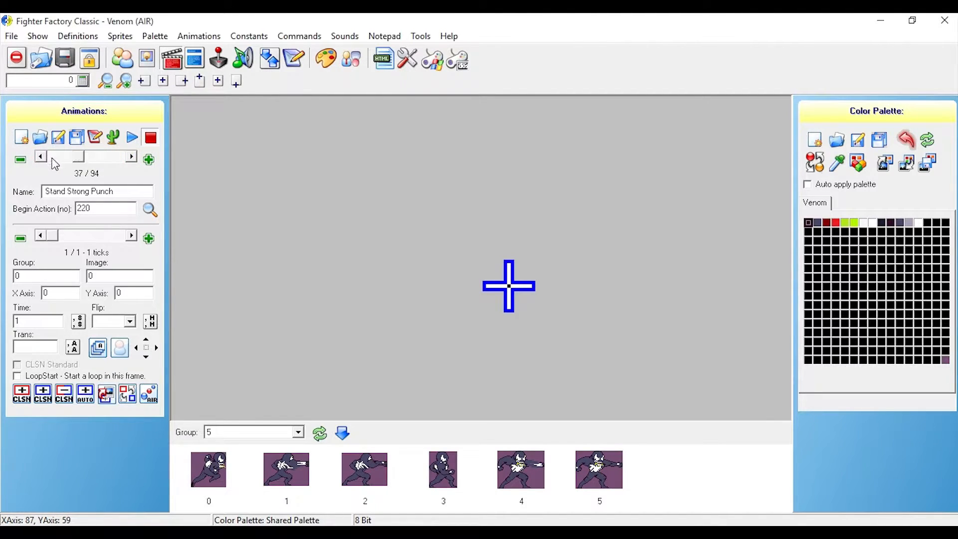
Compare the Stand Light Punch command with the anim setting in the Statedef 200 code in the constants
left_click(218, 59)
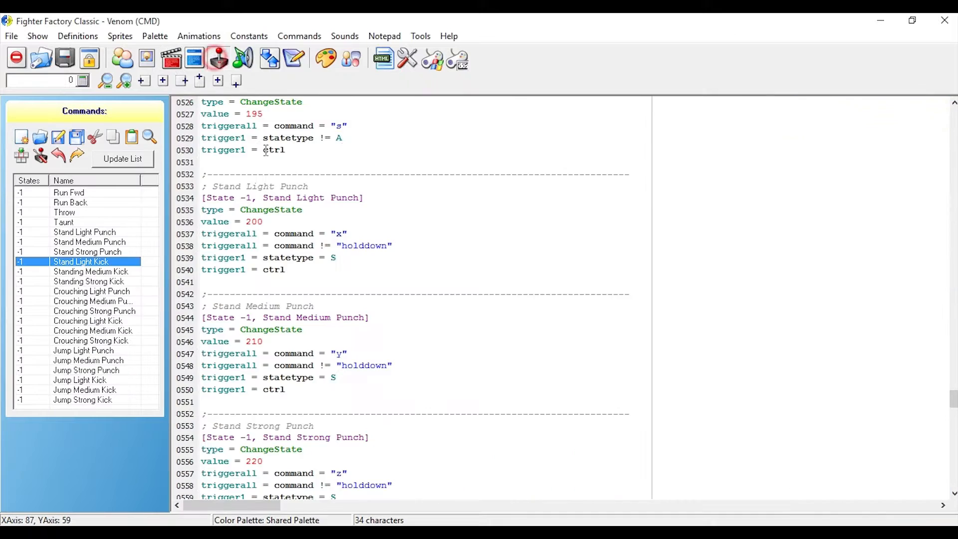
left_click(195, 58)
scroll(243, 303, "down", 1)
scroll(244, 304, "down", 9)
scroll(249, 279, "up", 9)
left_click(267, 234)
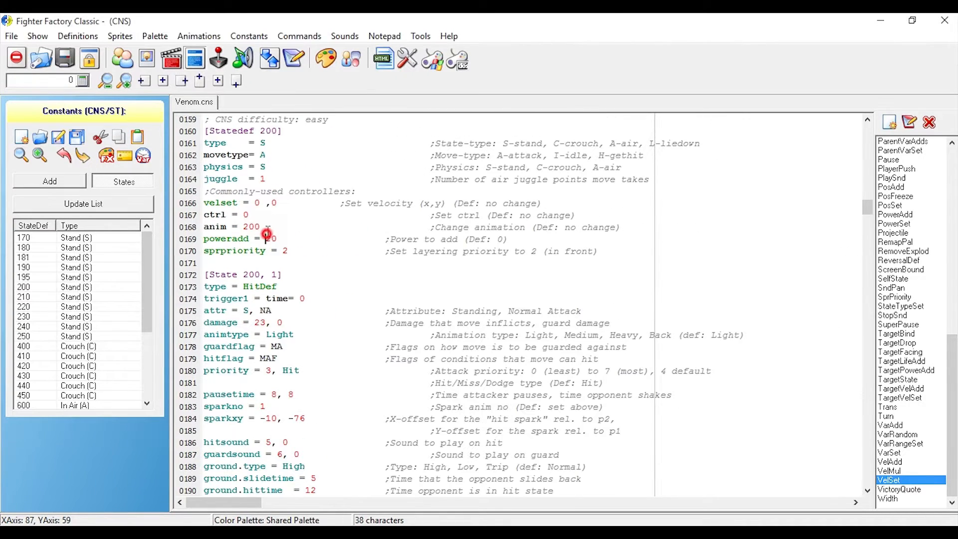
Return to the Stand Light Punch animation (action 200) and step through its three frames with their collision boxes
left_click(172, 59)
left_click(41, 157)
left_click(41, 157)
left_click(127, 236)
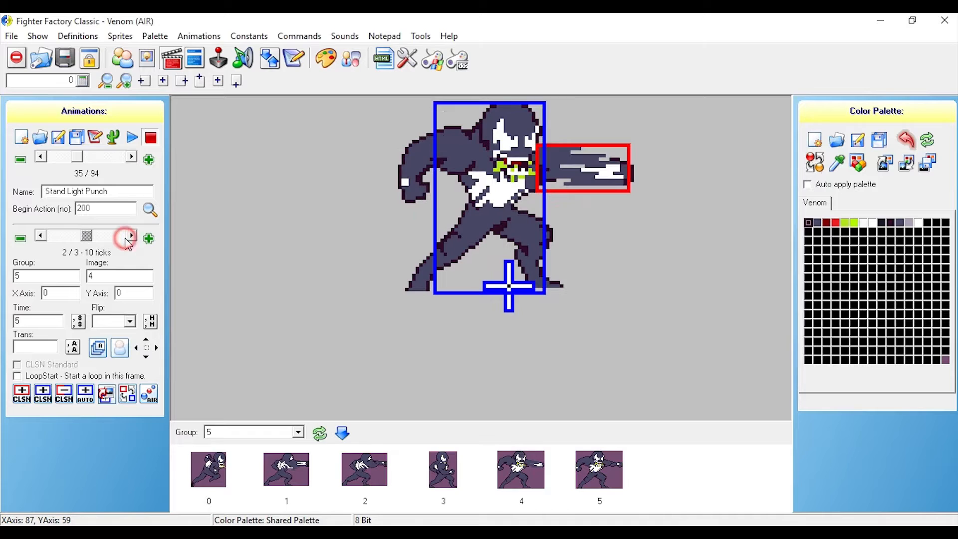
left_click(127, 238)
left_click_drag(120, 236, 58, 236)
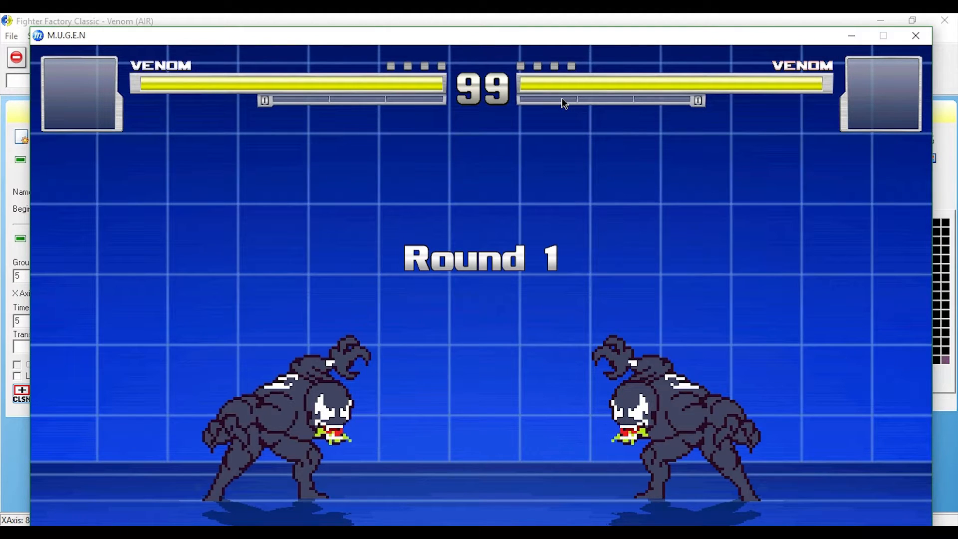
Switch to the M.U.G.E.N match and walk the first Venom back and forth, approaching the opponent
key("Left")
key("Left")
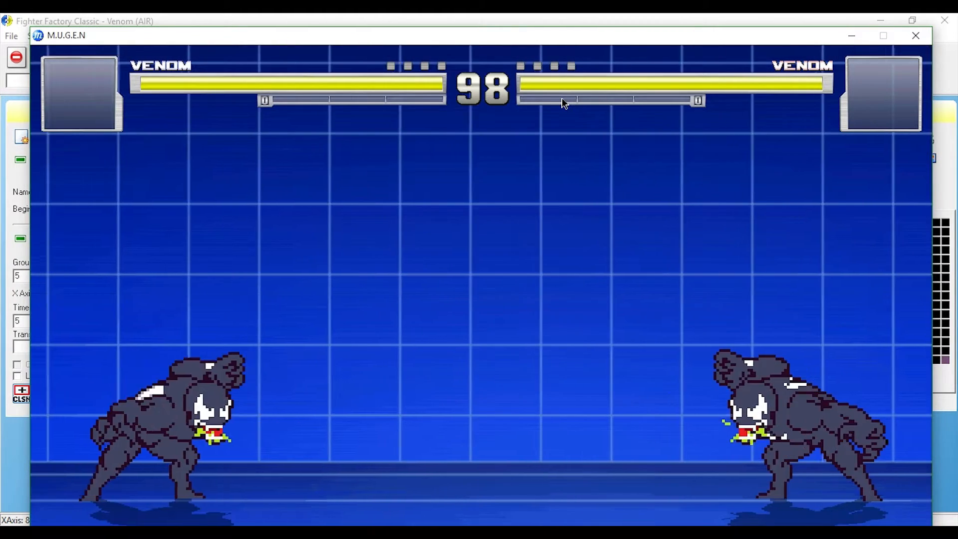
key("Right")
key("Right")
key("Right")
key("Right")
key("Left")
key("Left")
key("Right")
key("Right")
Test the light punch repeatedly against the opponent from different distances, watching the hit spark's position, and close the M.U.G.E.N match
key("a")
key("a")
key("Left")
key("Left")
key("Right")
key("Right")
key("a")
key("a")
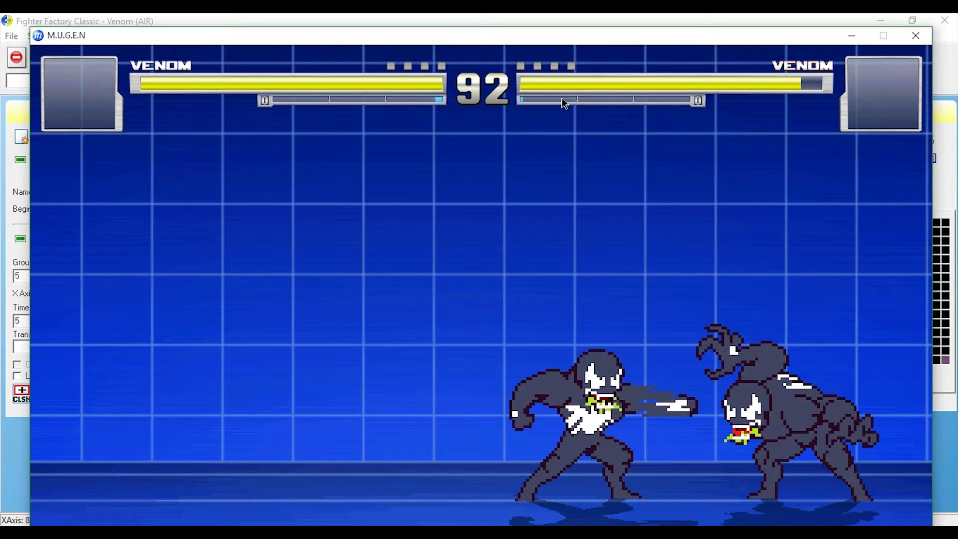
key("Left")
key("Left")
key("Right")
key("Right")
key("Left")
key("Left")
key("Right")
key("Right")
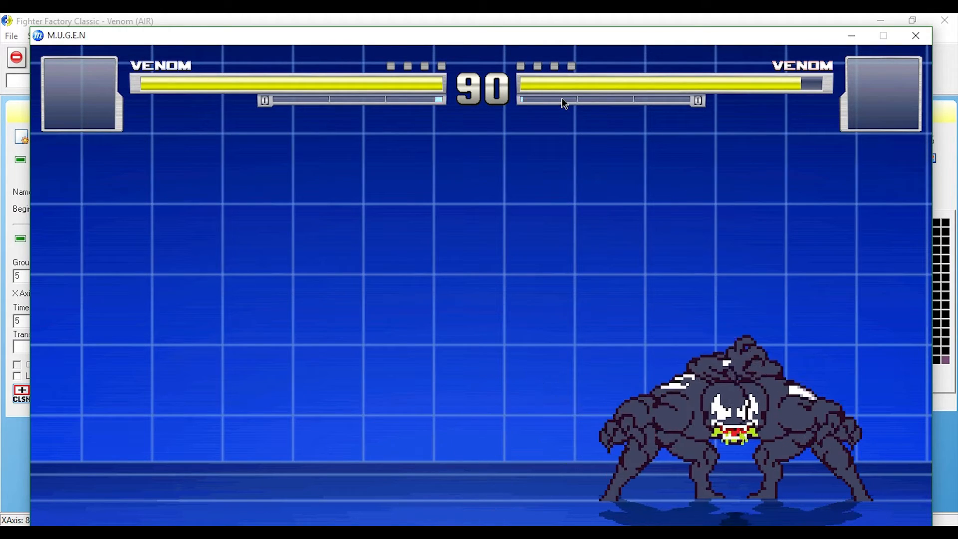
key("Left")
key("Left")
key("Right")
key("Right")
key("a")
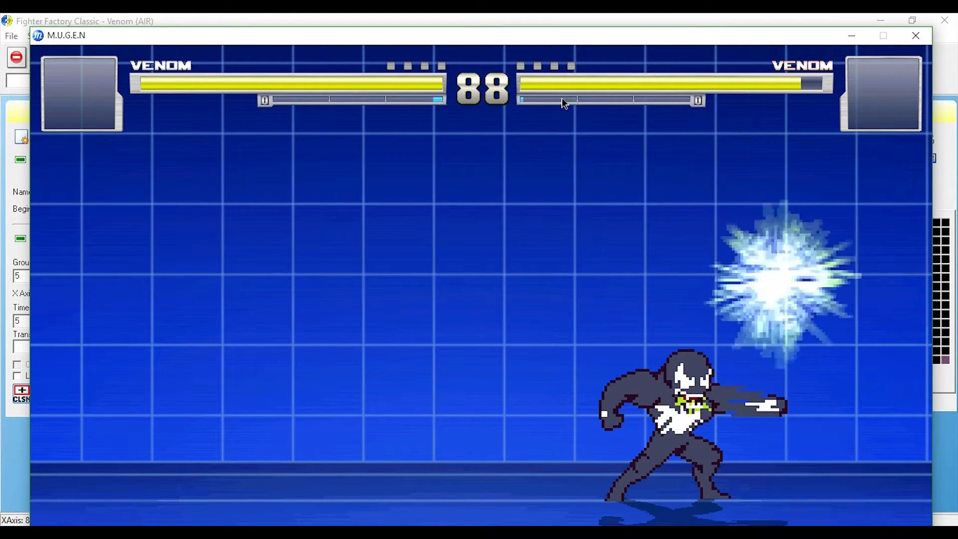
key("a")
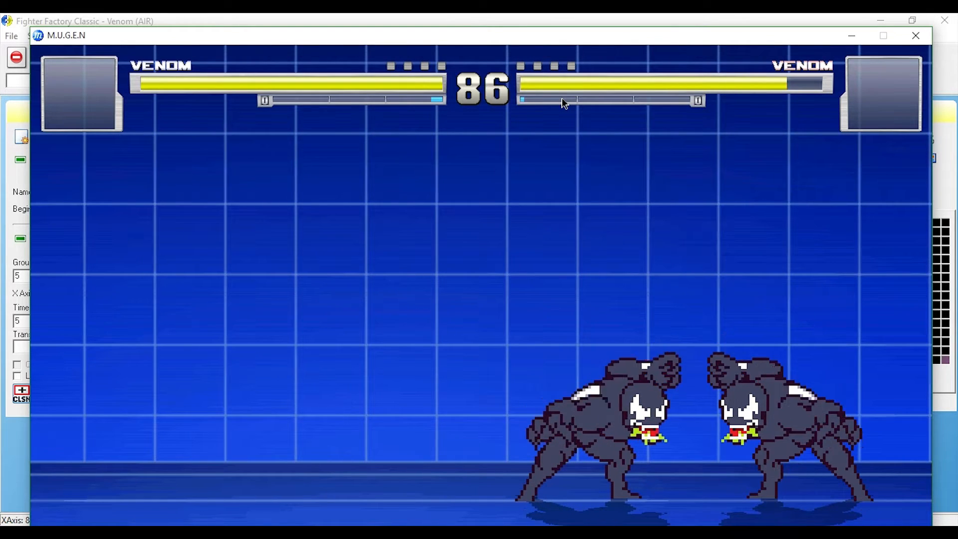
key("Left")
key("Left")
key("Right")
key("Right")
key("a")
key("Right")
key("Right")
key("a")
key("Left")
key("Left")
key("Left")
key("Left")
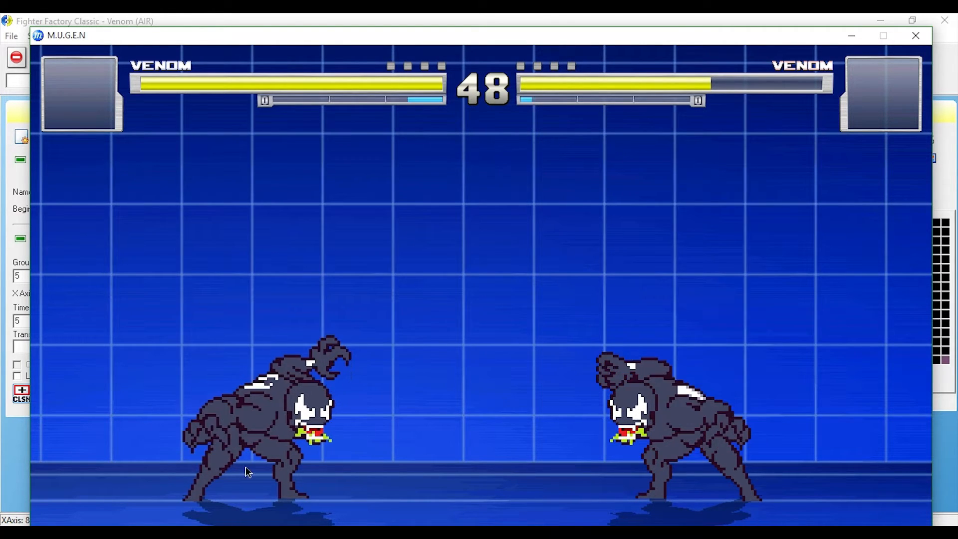
left_click(920, 42)
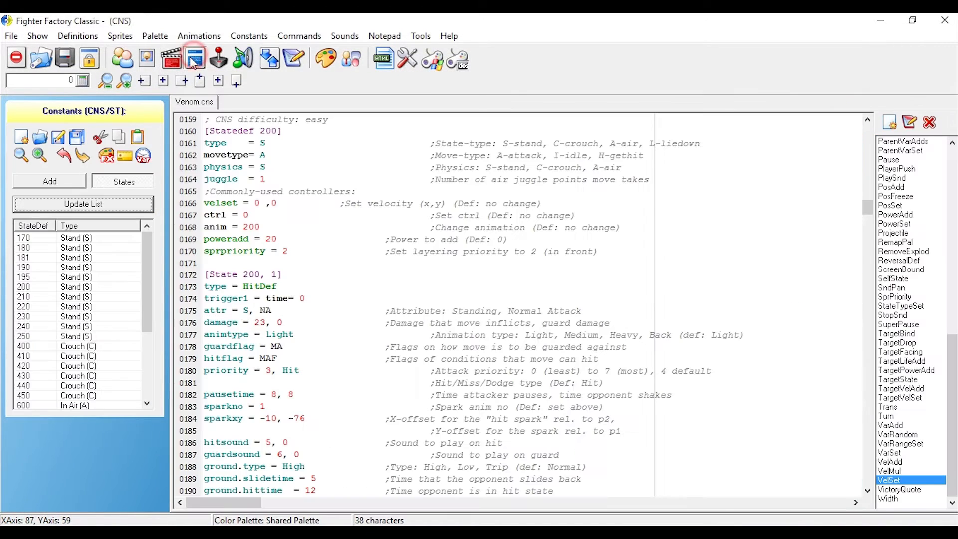
Open the constants and review the header settings of the Standing Light Punch code under Statedef 200
left_click(192, 59)
scroll(278, 324, "down", 4)
scroll(251, 263, "up", 2)
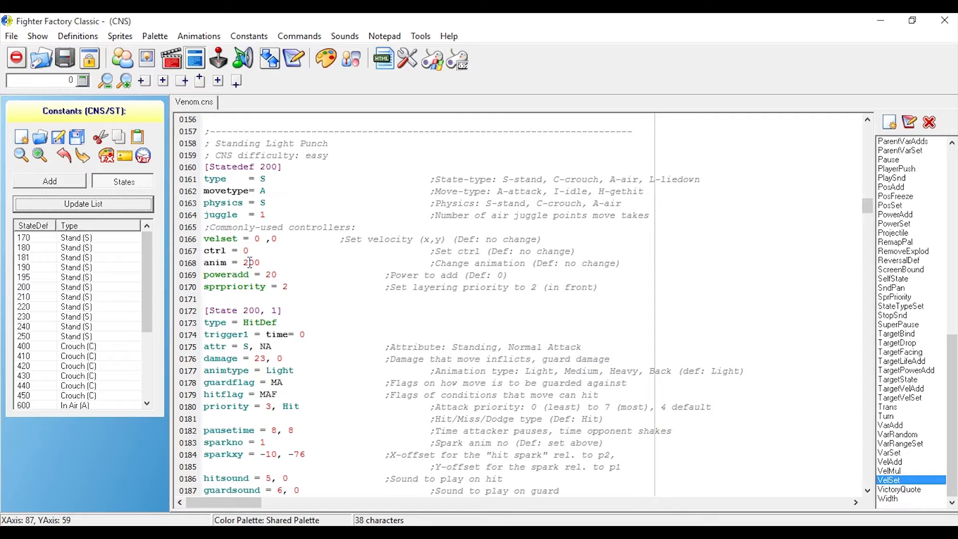
scroll(254, 195, "down", 1)
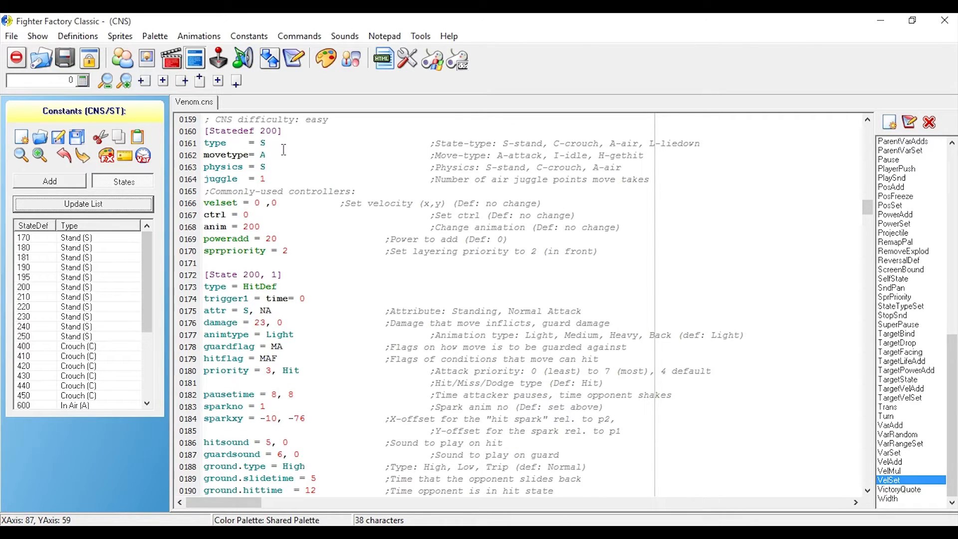
Go to the start of the constants file, jump to StateDef 200 from the state list and examine its parameters
left_click_drag(871, 212, 870, 128)
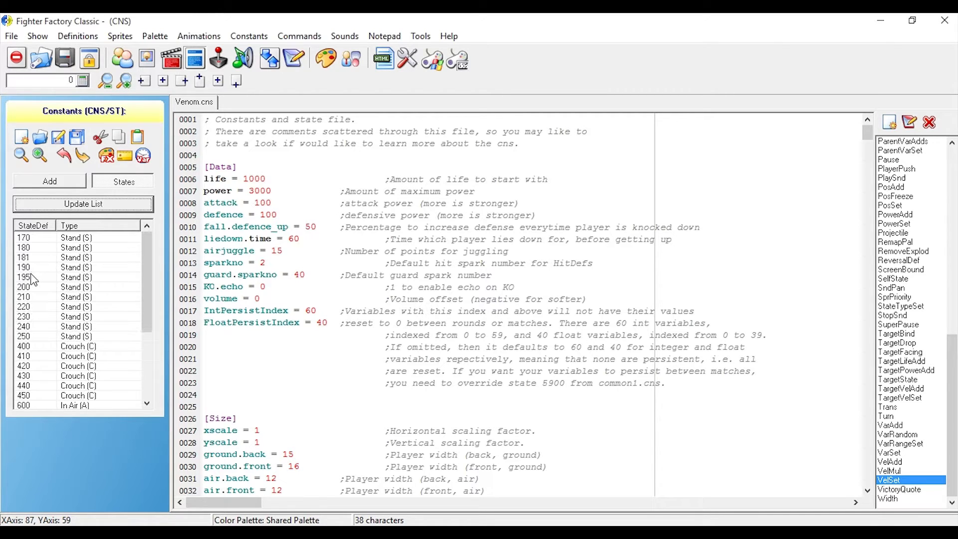
left_click(32, 288)
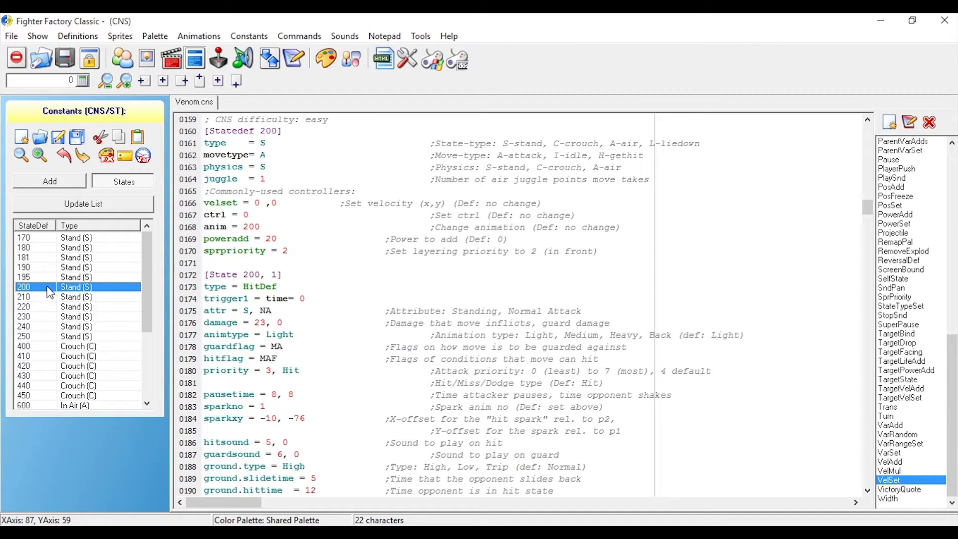
scroll(299, 237, "up", 3)
scroll(293, 235, "down", 2)
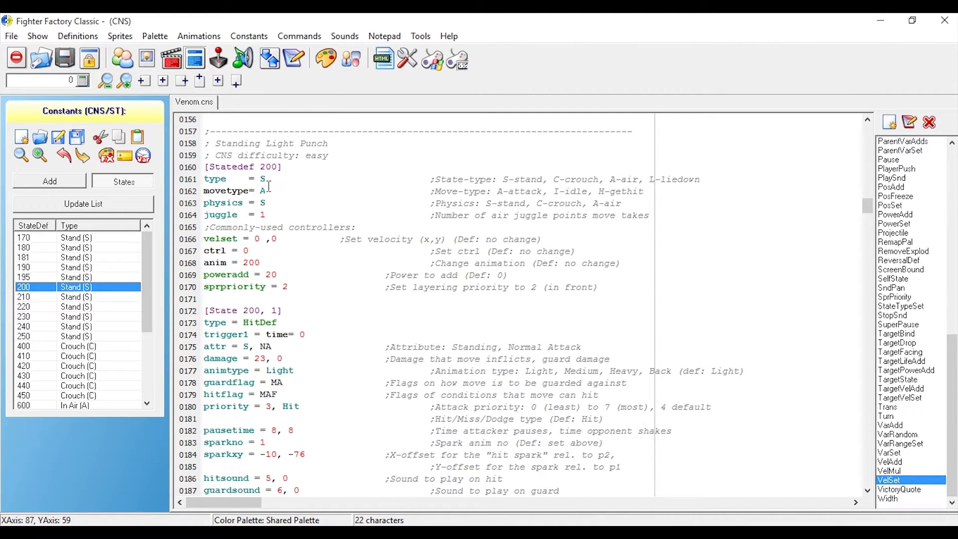
scroll(277, 175, "down", 1)
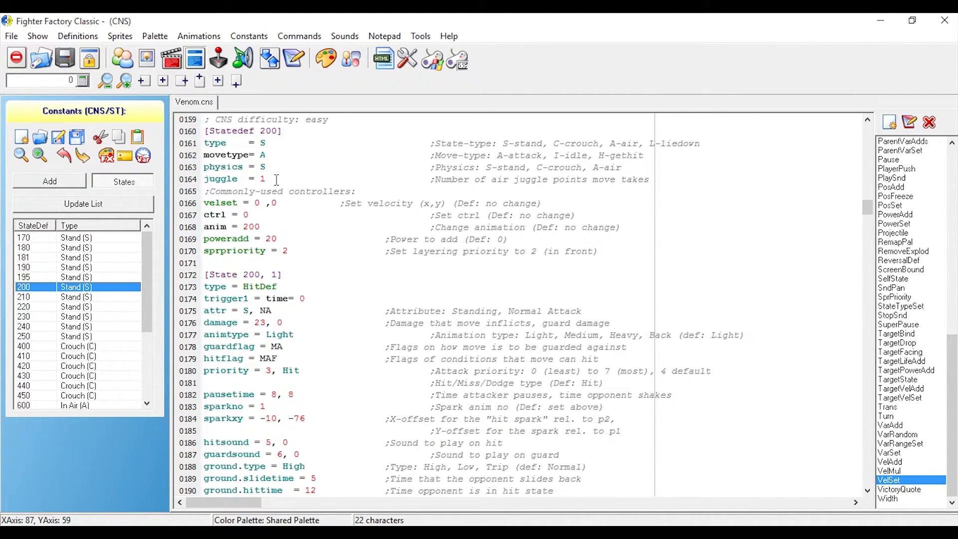
scroll(278, 170, "down", 2)
scroll(262, 234, "up", 3)
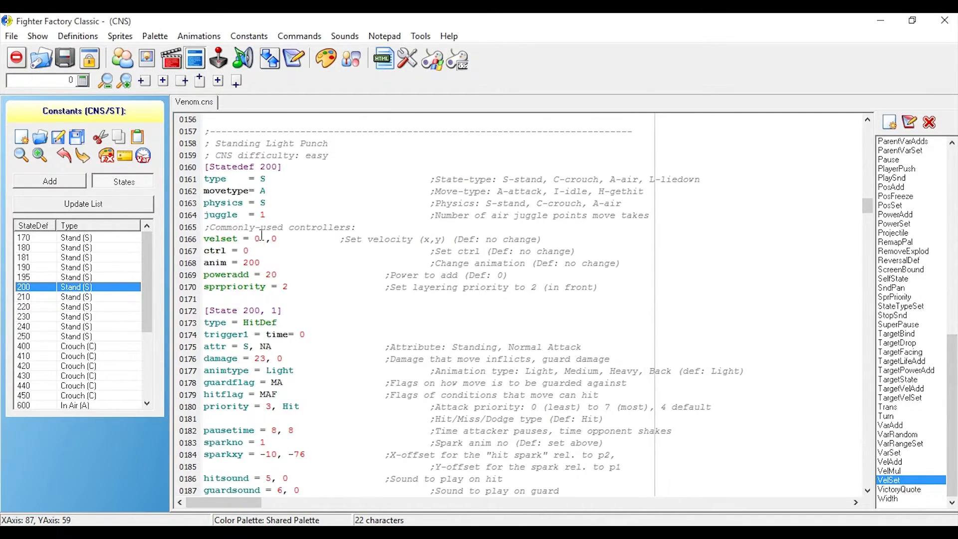
scroll(279, 195, "down", 2)
scroll(288, 205, "down", 3)
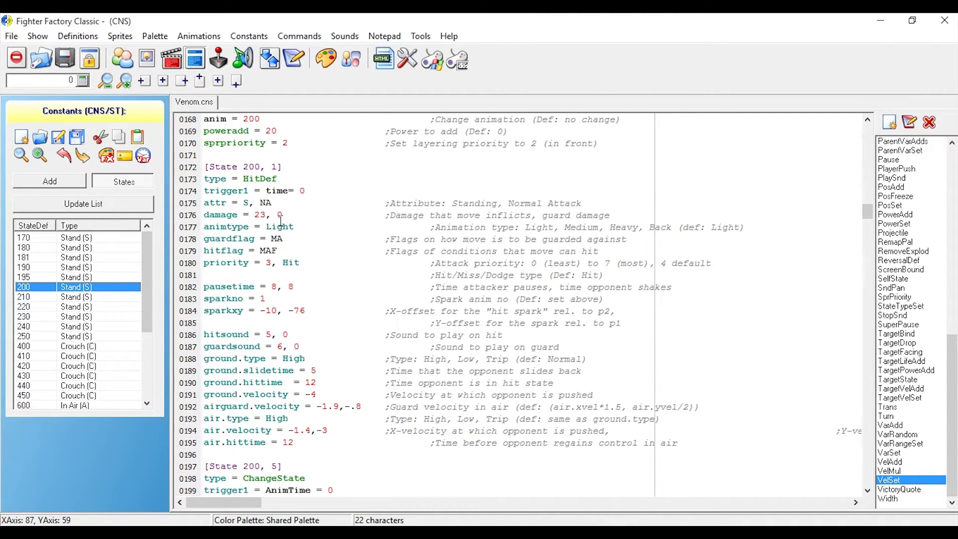
Examine the HitDef controller block under [State 200, 1], from its type line through air.hittime
left_click_drag(239, 143, 282, 154)
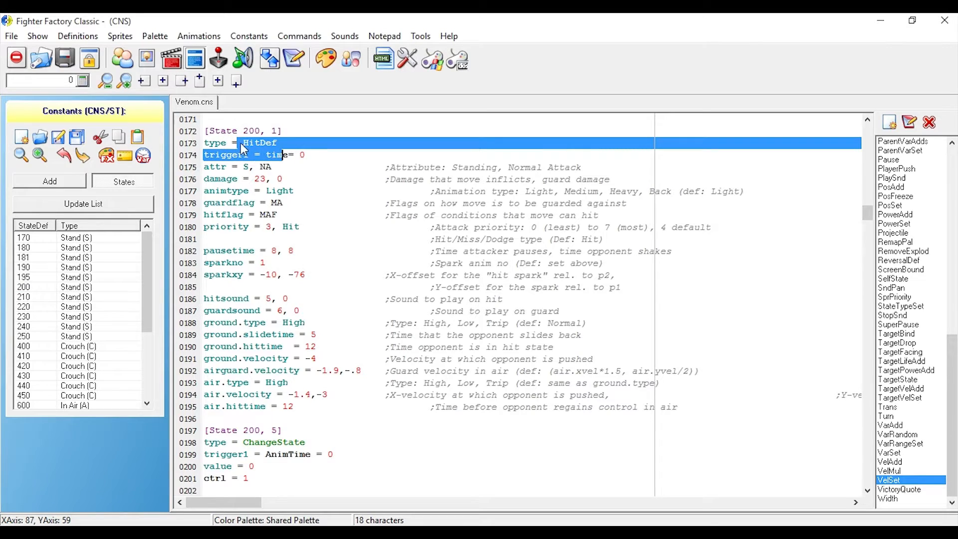
left_click_drag(203, 131, 341, 408)
left_click(335, 252)
scroll(326, 261, "down", 1)
scroll(289, 270, "up", 1)
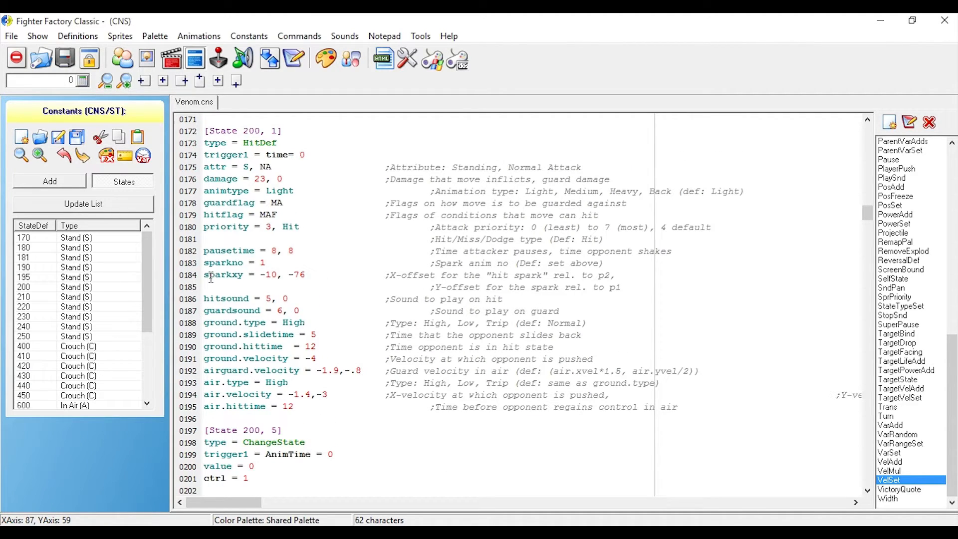
Examine the sparkno and sparkxy lines in the HitDef block, highlighting the sparkxy parameter and its offset values
left_click_drag(207, 274, 251, 275)
left_click(319, 264)
left_click_drag(260, 274, 279, 274)
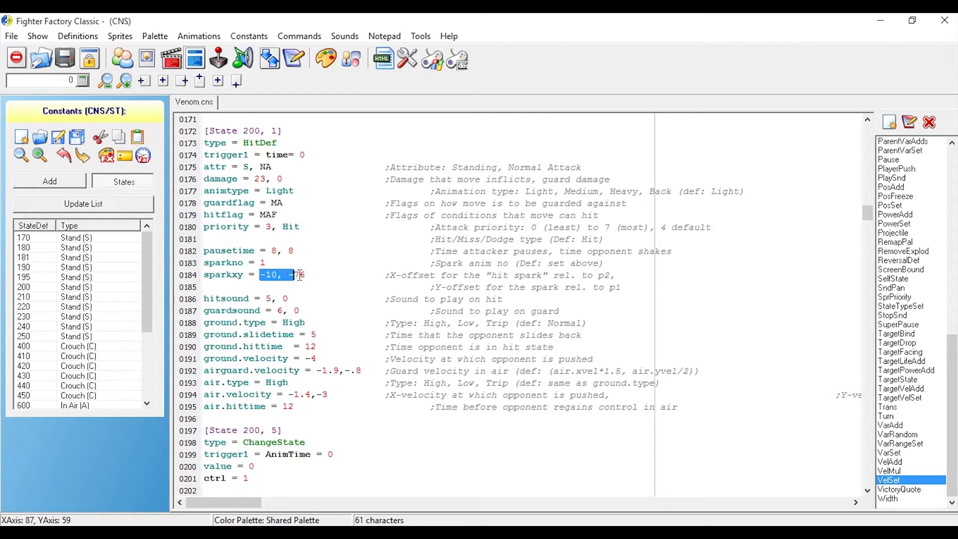
left_click(259, 277)
left_click(281, 267)
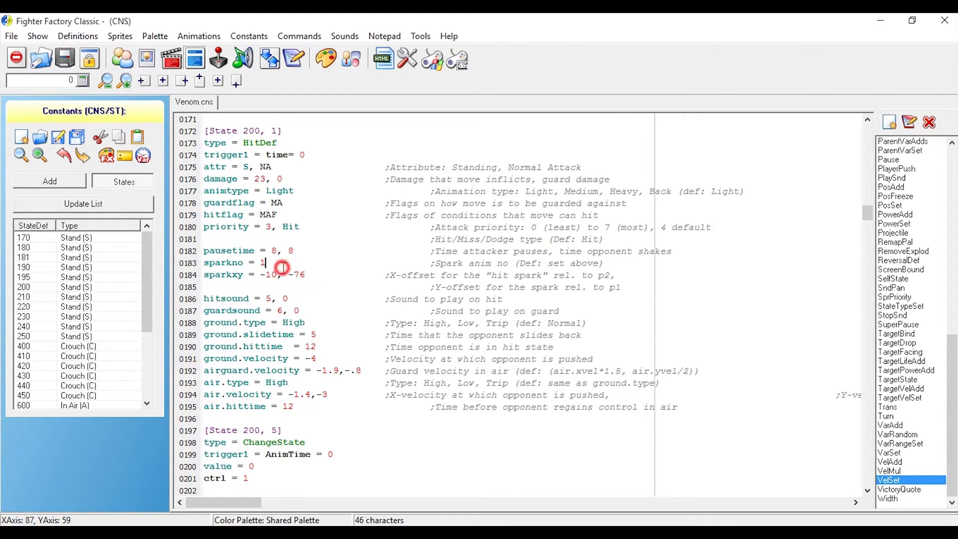
left_click_drag(256, 274, 308, 277)
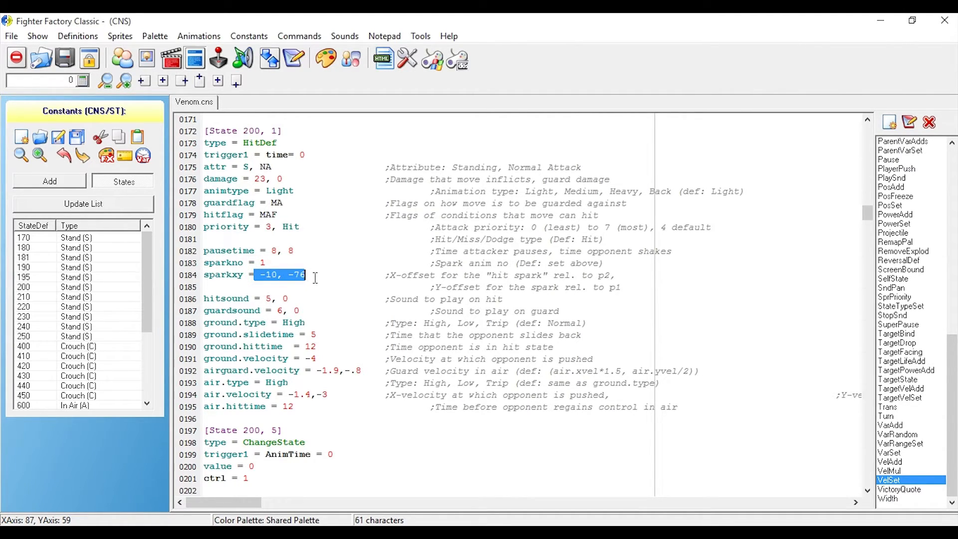
left_click(218, 263)
left_click(330, 276)
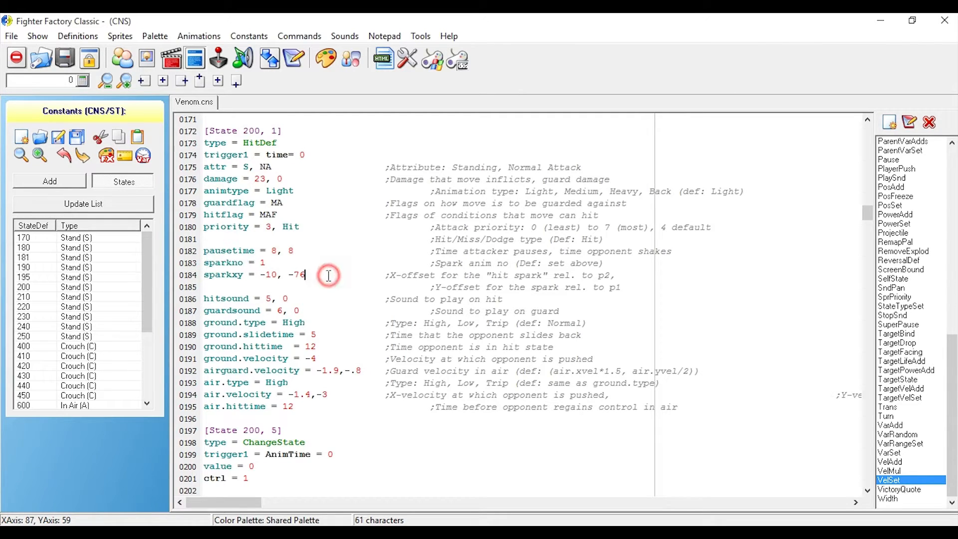
Match the two sparkxy values with the X-offset and Y-offset comments by highlighting each value and its comment
left_click_drag(270, 275, 281, 277)
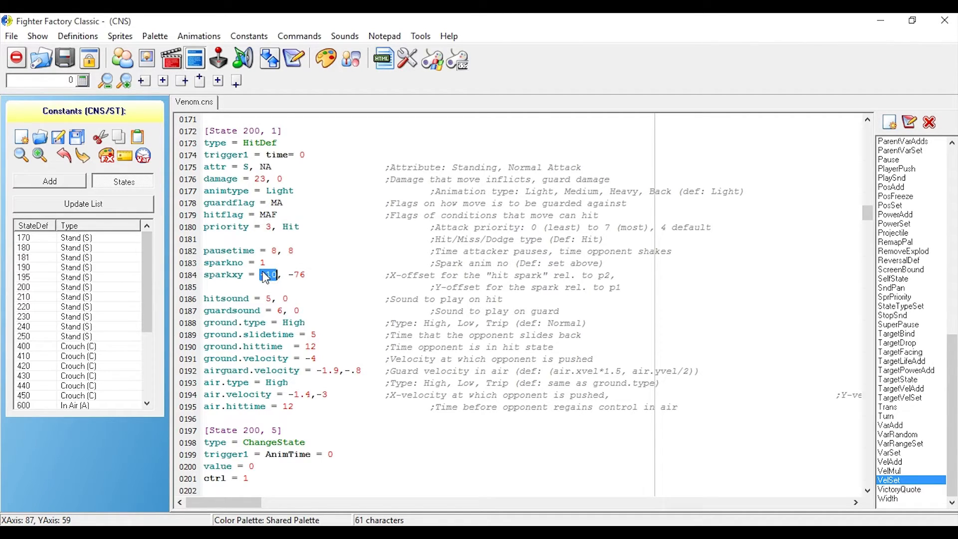
left_click_drag(607, 276, 392, 277)
left_click_drag(304, 275, 296, 274)
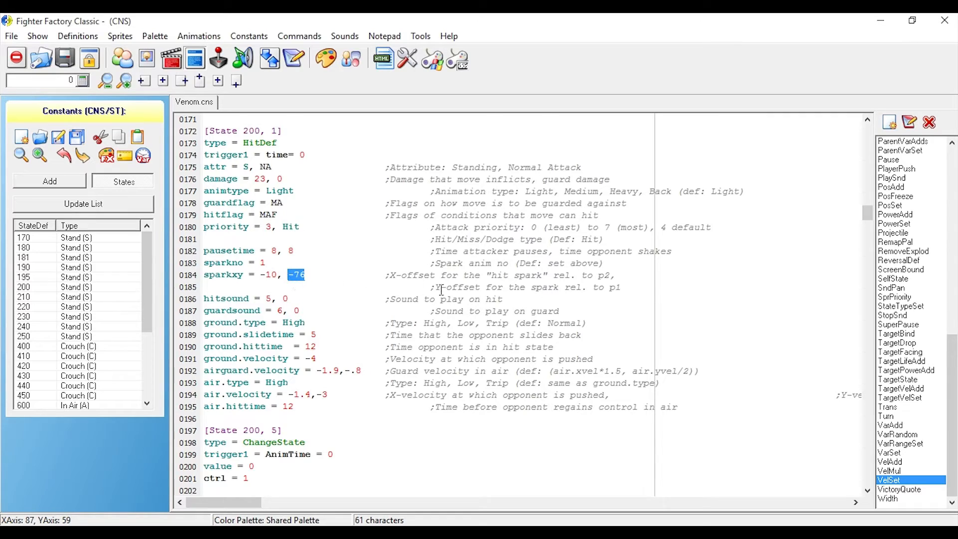
left_click_drag(623, 288, 385, 288)
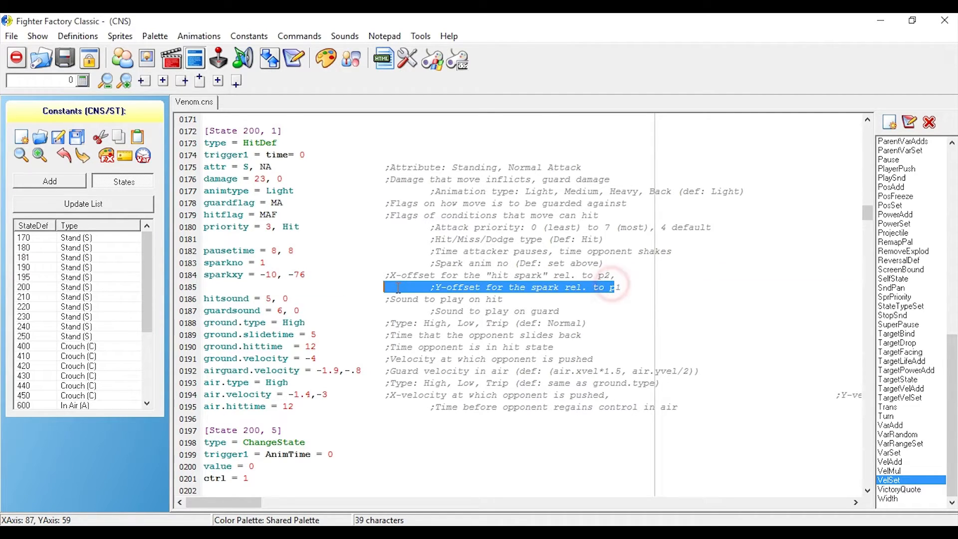
left_click_drag(284, 275, 314, 275)
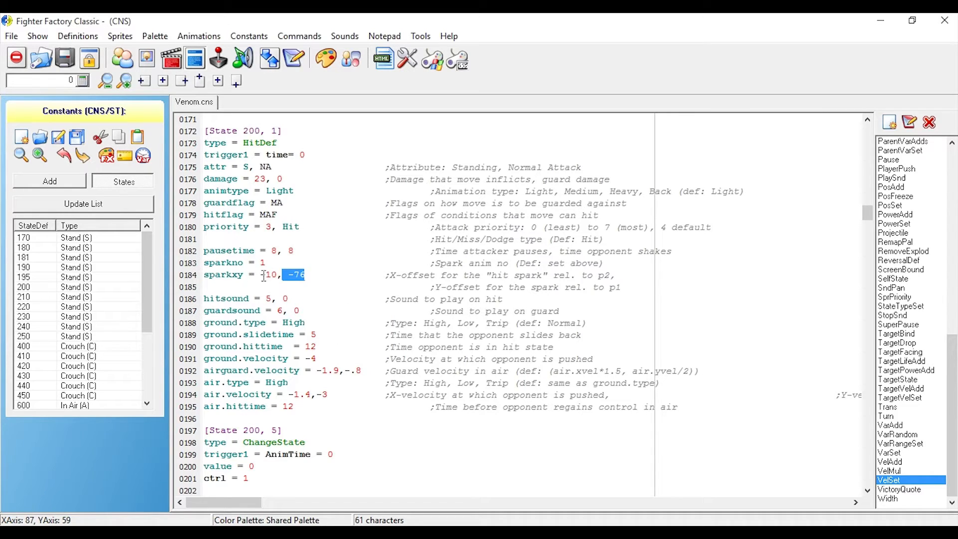
left_click_drag(265, 275, 283, 275)
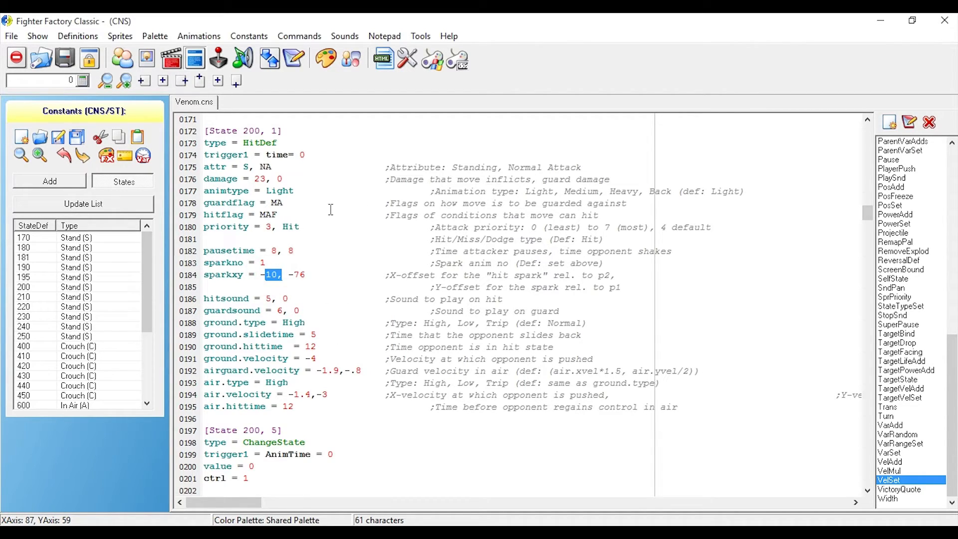
Set the Y-offset of sparkxy in the HitDef to -35 and try the punch in a M.U.G.E.N test match
left_click(322, 273)
left_click_drag(260, 274, 280, 274)
left_click(321, 272)
left_click_drag(306, 277, 294, 274)
left_click_drag(283, 275, 259, 275)
left_click(316, 278)
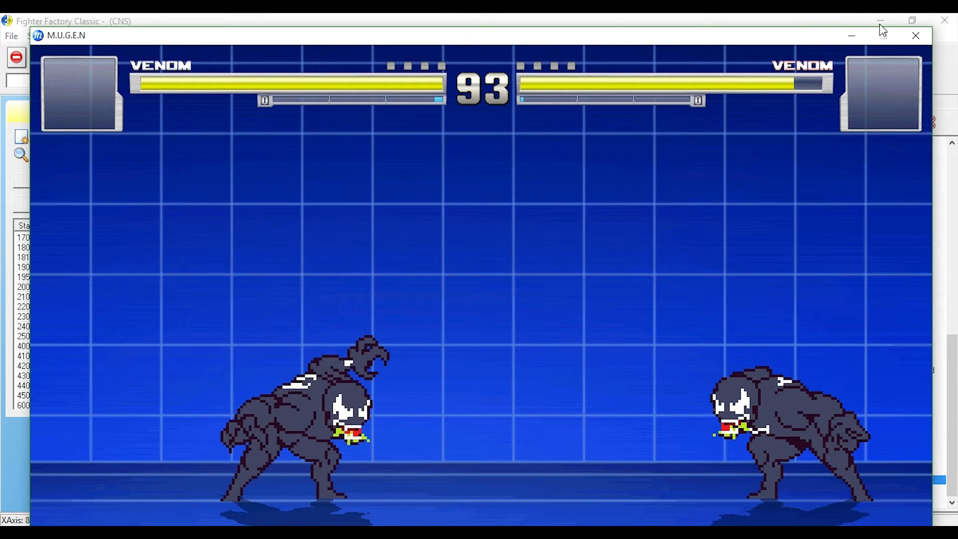
left_click(916, 35)
left_click(372, 254)
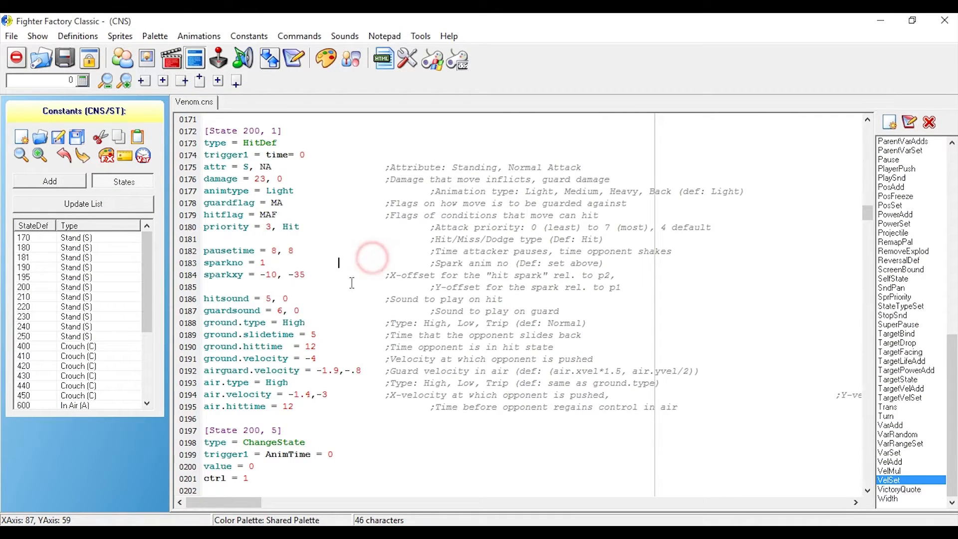
Examine the sparkxy line in the HitDef block, highlighting the whole parameter and its Y-offset value
scroll(349, 259, "up", 3)
scroll(349, 259, "down", 2)
left_click_drag(305, 310, 200, 309)
left_click(306, 309)
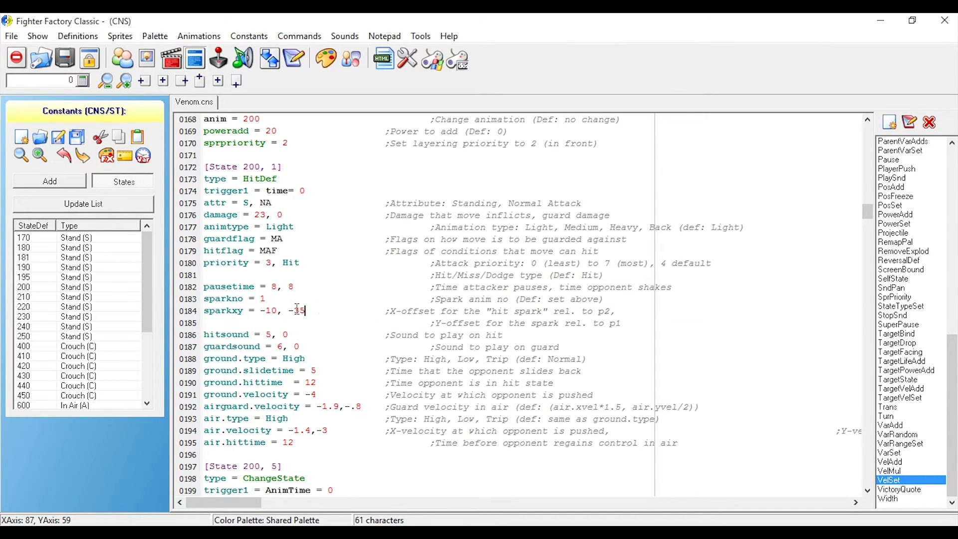
left_click_drag(345, 315, 253, 308)
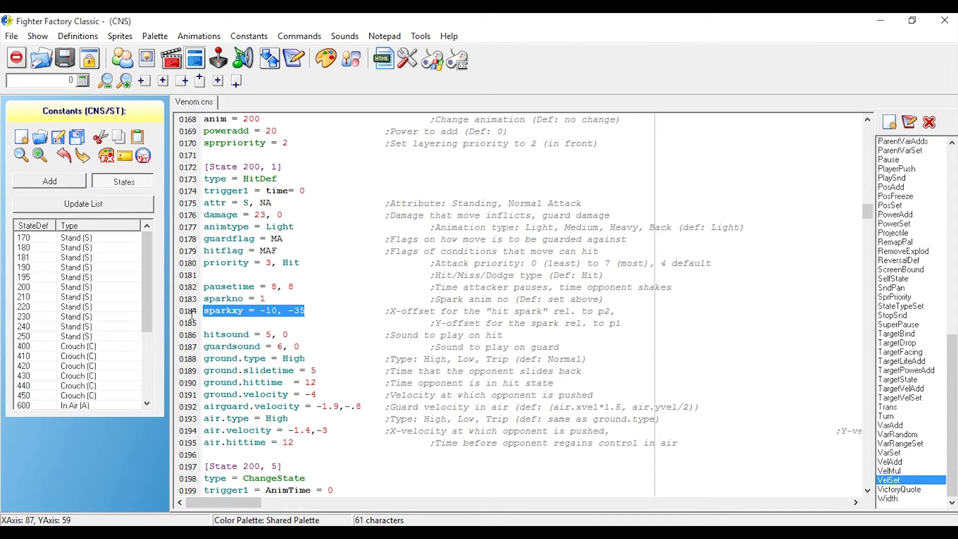
left_click(341, 300)
left_click_drag(305, 311, 165, 310)
left_click(309, 299)
left_click_drag(306, 310, 282, 305)
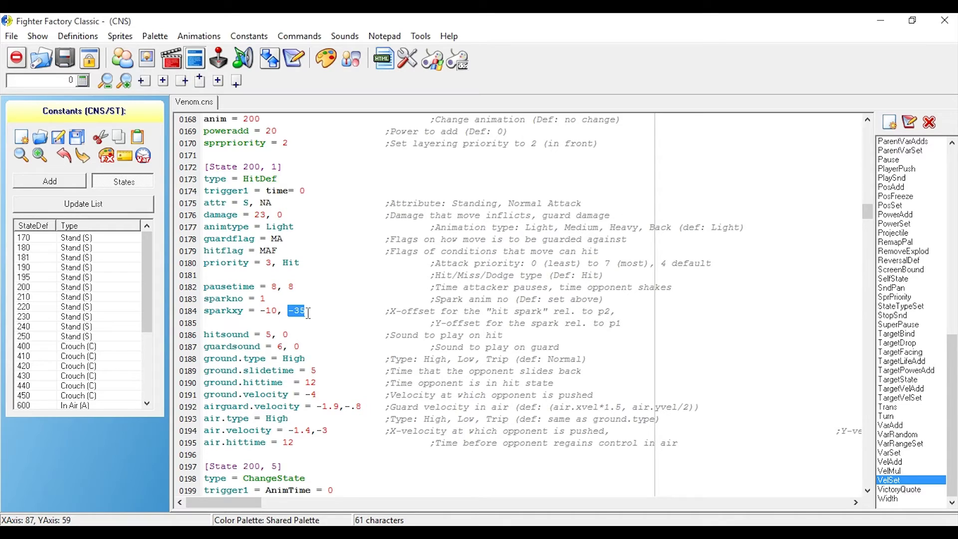
Examine the sparkno parameter by highlighting its name, and dismiss the expression editor without changes
mouse_move(204, 299)
left_mouse_down()
mouse_move(238, 298)
mouse_move(203, 300)
left_mouse_up()
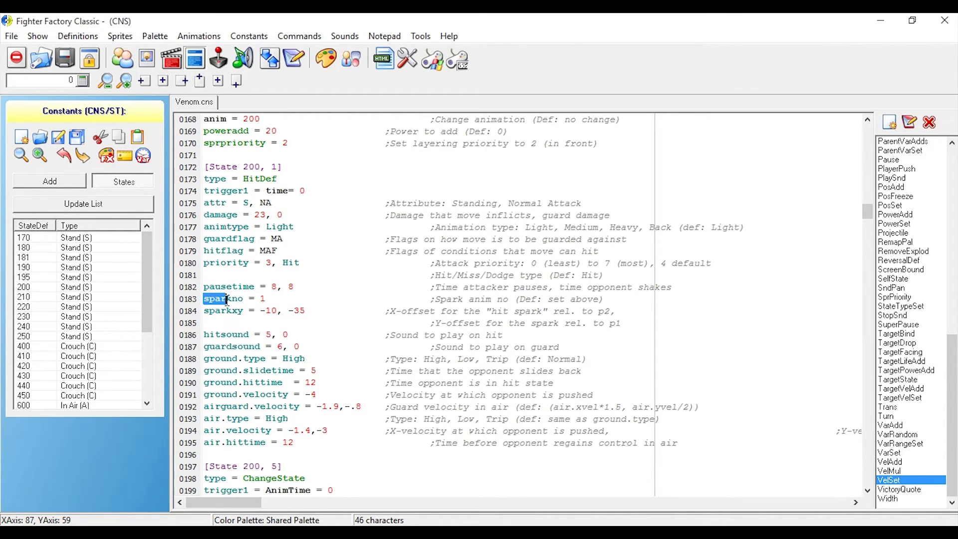
left_click(204, 300)
left_click_drag(209, 298, 249, 305)
double_click(295, 302)
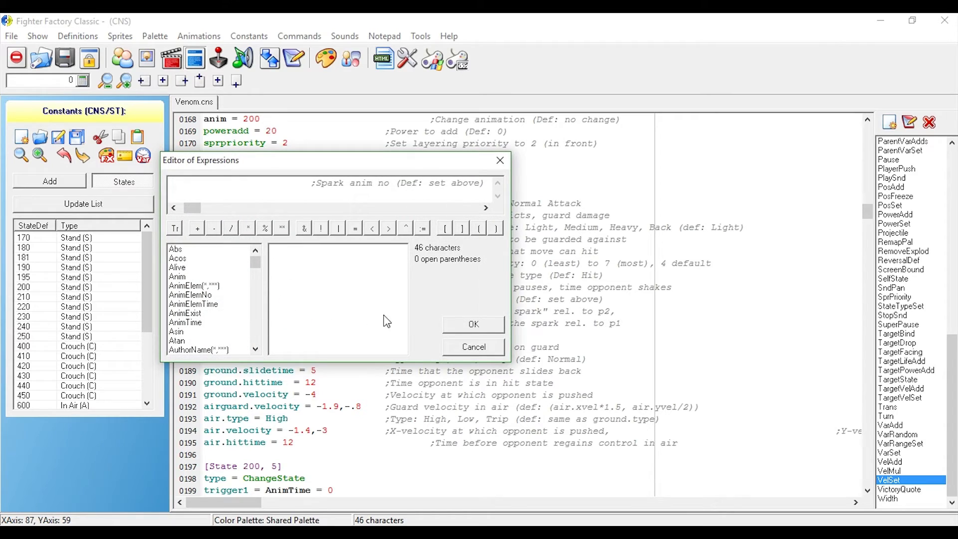
left_click(456, 345)
Set the HitDef's sparkno to 4 and test the hit spark in a M.U.G.E.N match
left_click_drag(292, 298, 261, 299)
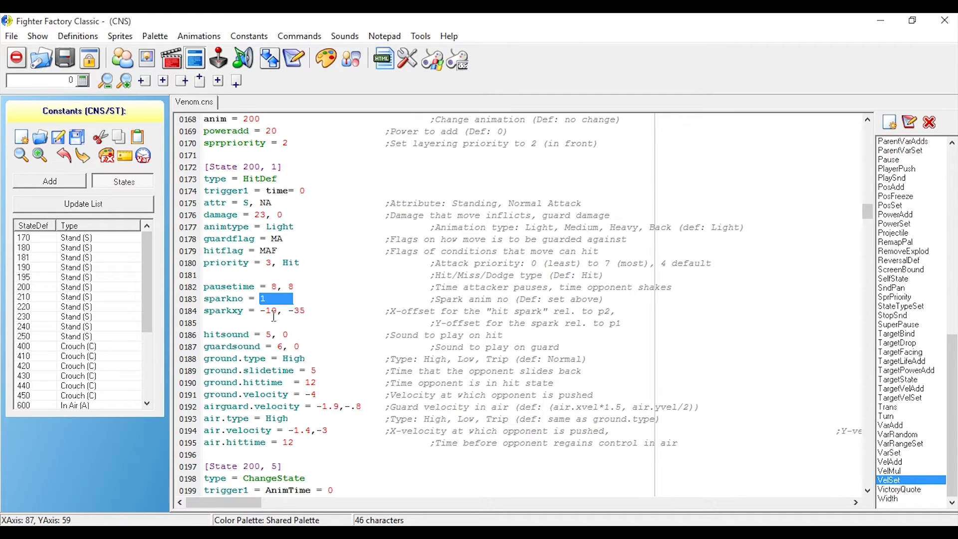
type("4")
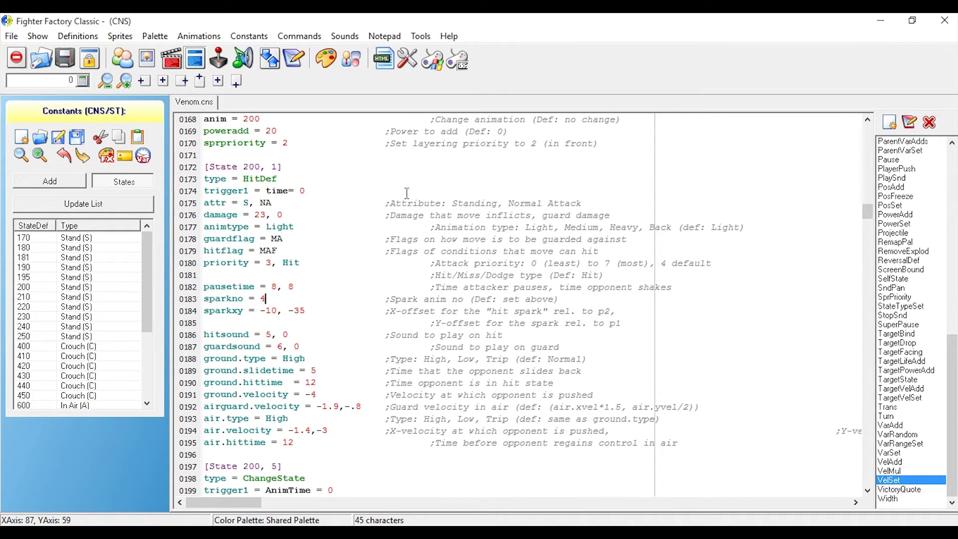
left_click(432, 57)
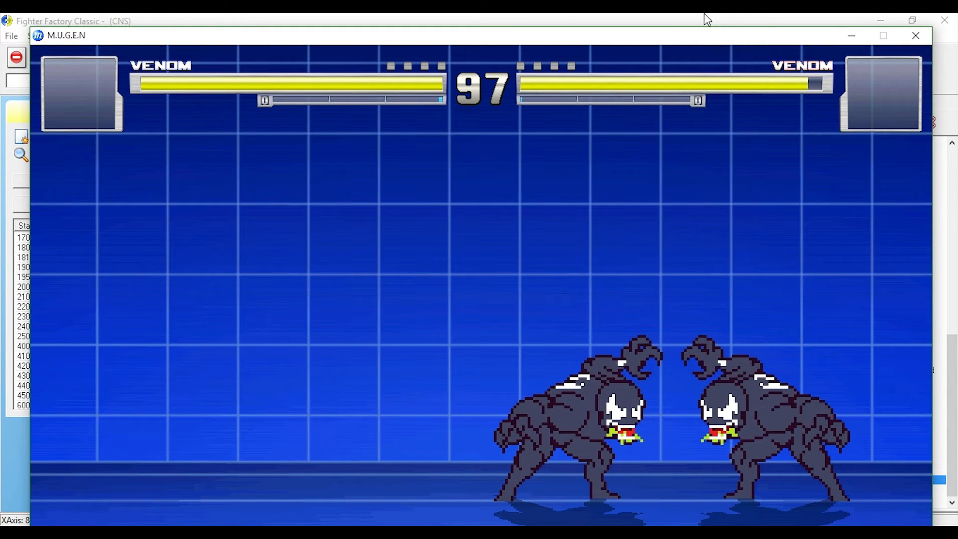
left_click(916, 36)
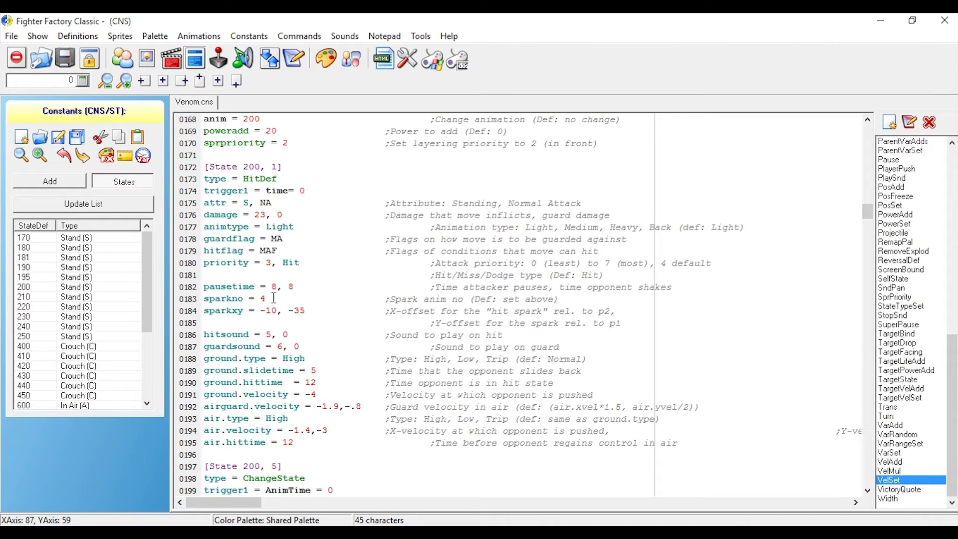
Set the HitDef's sparkno to 3, with its comment on a separate line, and test the punch in M.U.G.E.N
key("Return")
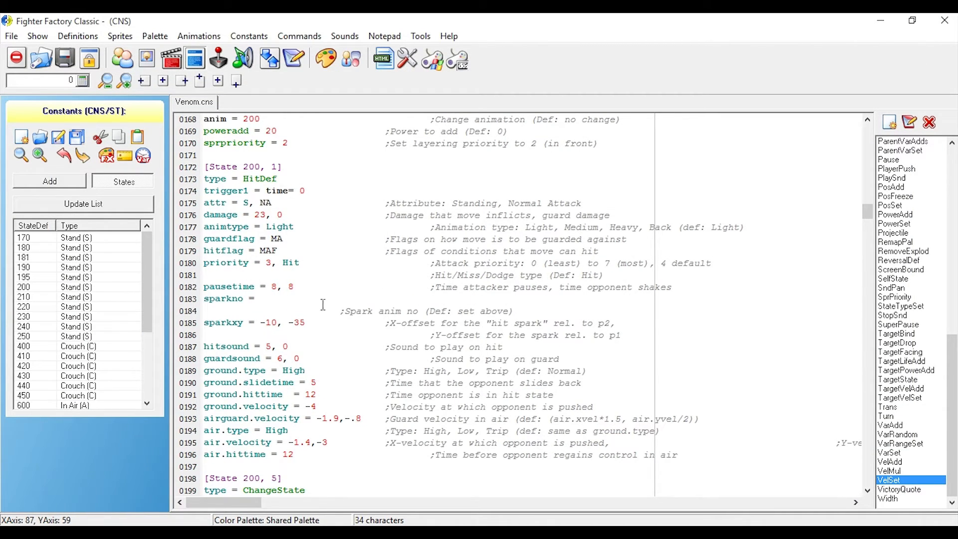
left_click(262, 299)
type("3")
left_click(432, 63)
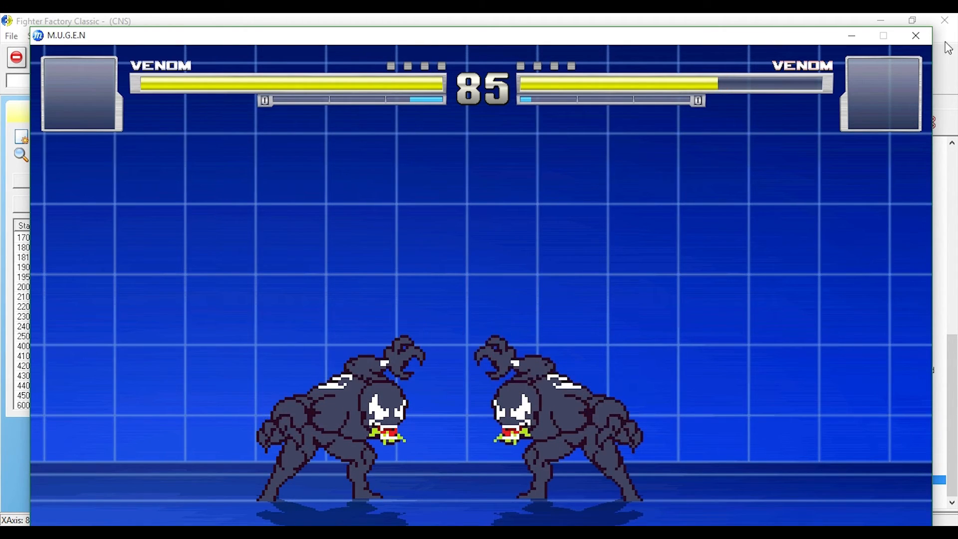
double_click(264, 298)
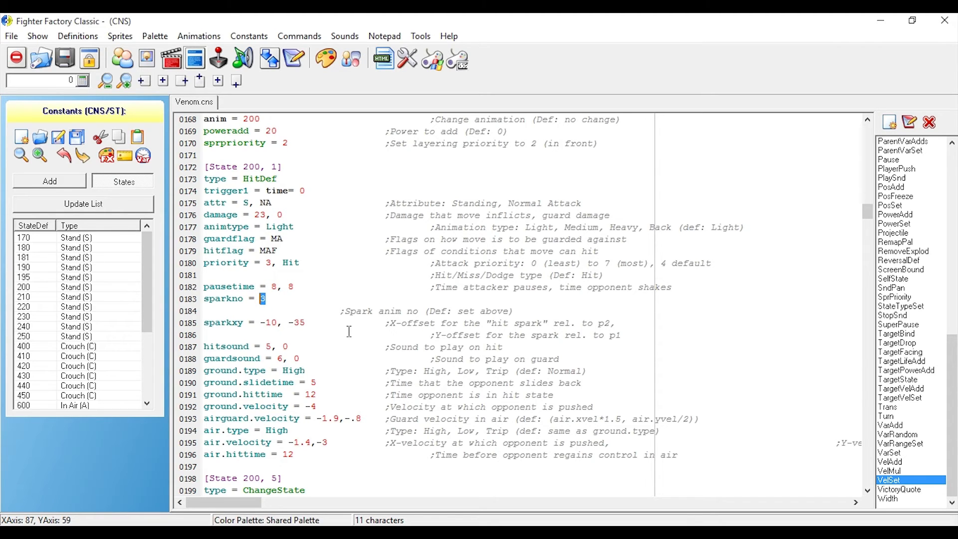
Review the Statedef 200 header for the Standing Light Punch, highlighting the CNS difficulty comment above it
left_click(289, 309)
scroll(282, 295, "up", 5)
scroll(278, 287, "down", 2)
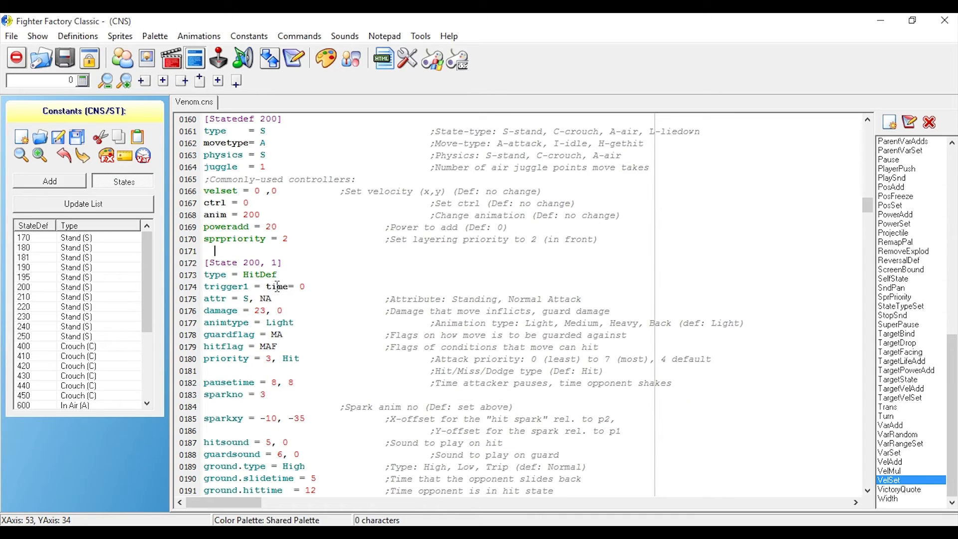
left_click(287, 251)
scroll(244, 280, "up", 2)
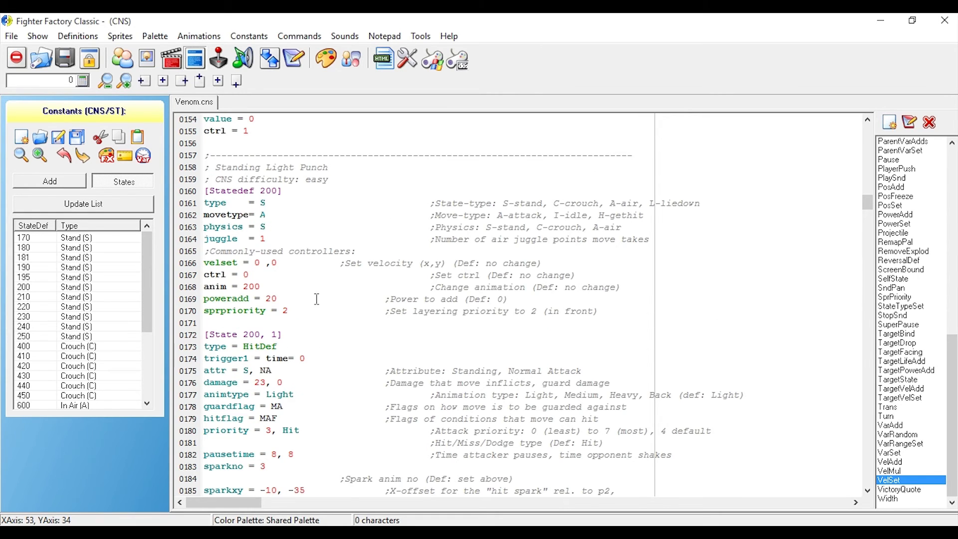
scroll(308, 301, "down", 1)
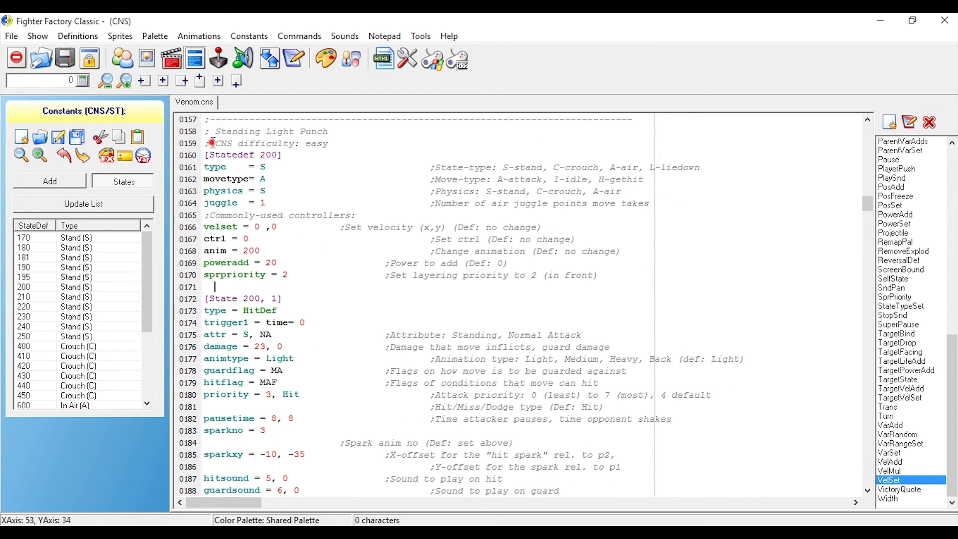
left_click_drag(206, 143, 338, 144)
left_click(277, 275)
Look over the whole state 200 code, from its header through the HitDef parameters to the ChangeState controller
scroll(315, 325, "down", 3)
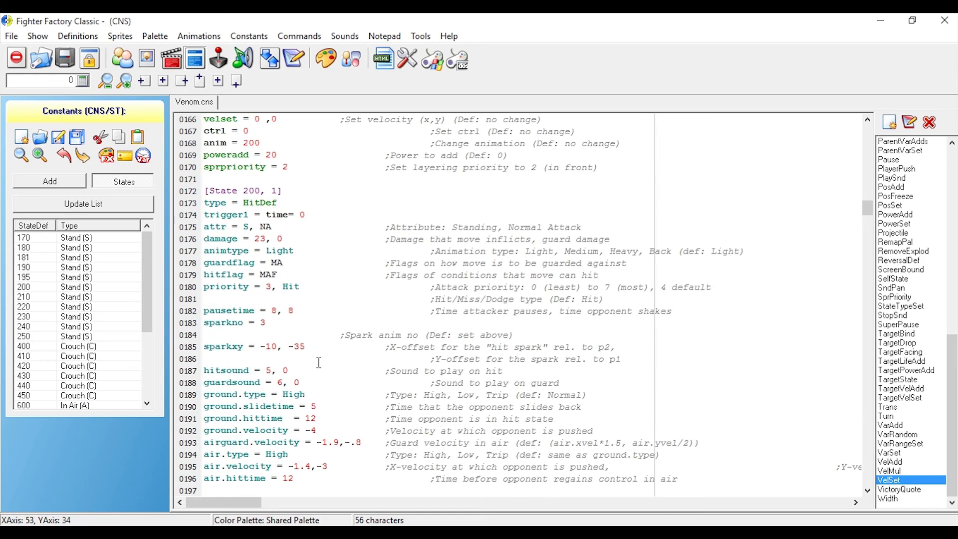
scroll(319, 373, "up", 2)
scroll(314, 418, "up", 3)
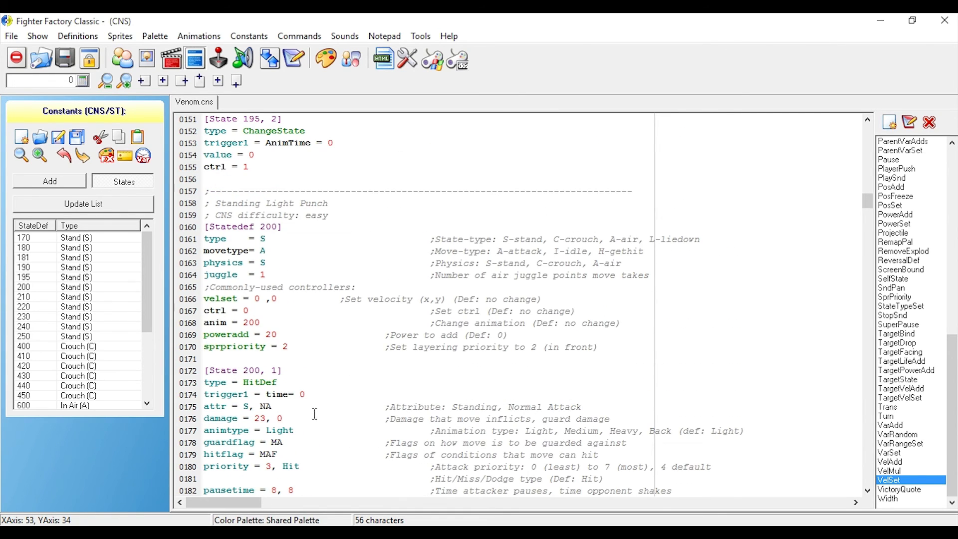
scroll(316, 312, "down", 7)
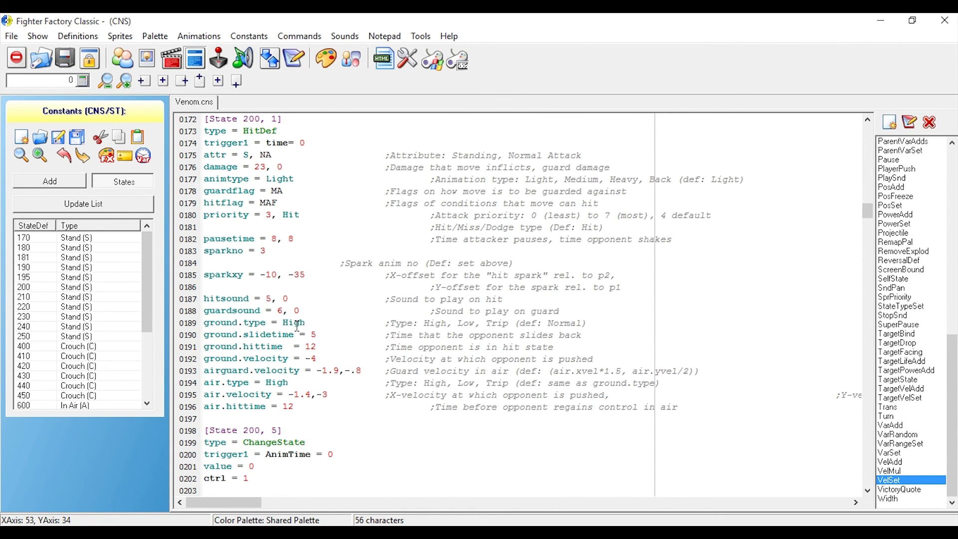
scroll(314, 327, "up", 4)
scroll(300, 338, "down", 4)
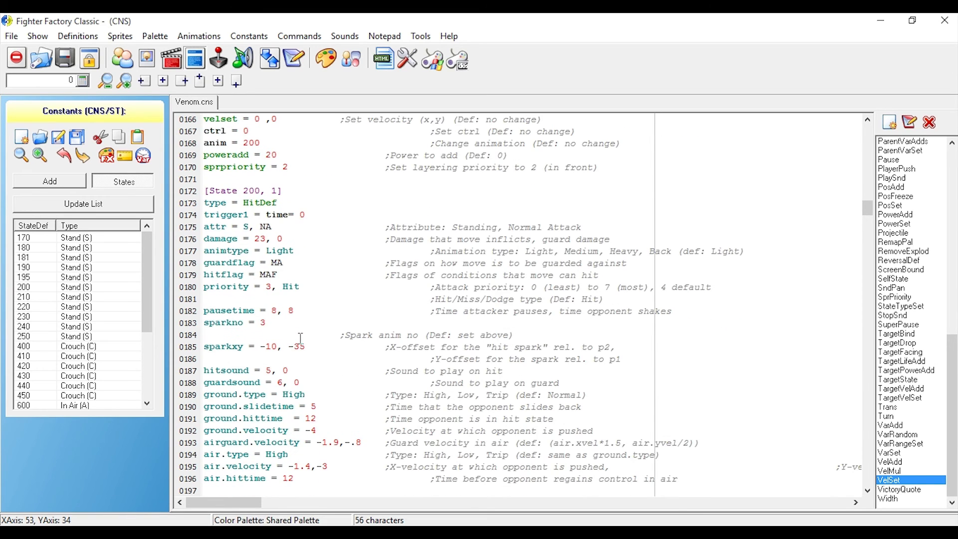
scroll(301, 338, "up", 2)
scroll(293, 286, "up", 2)
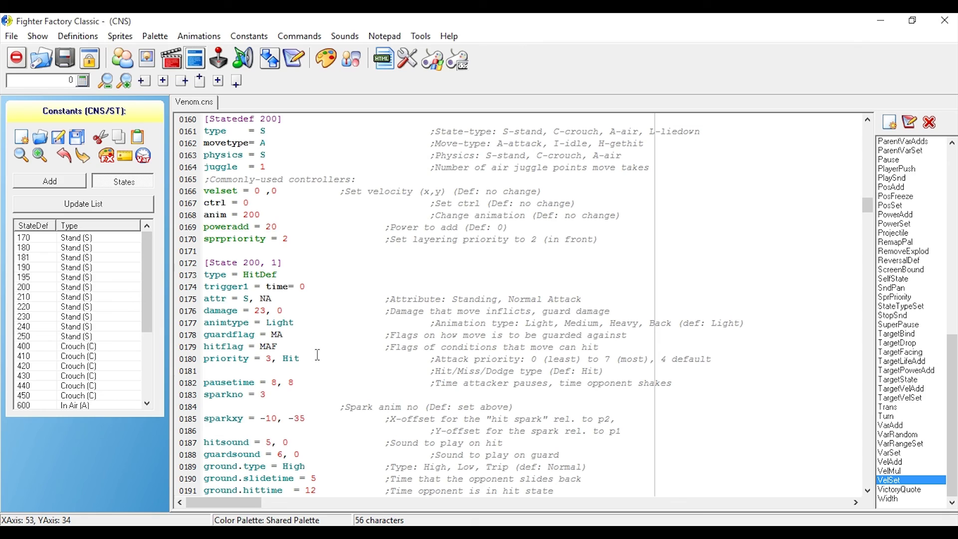